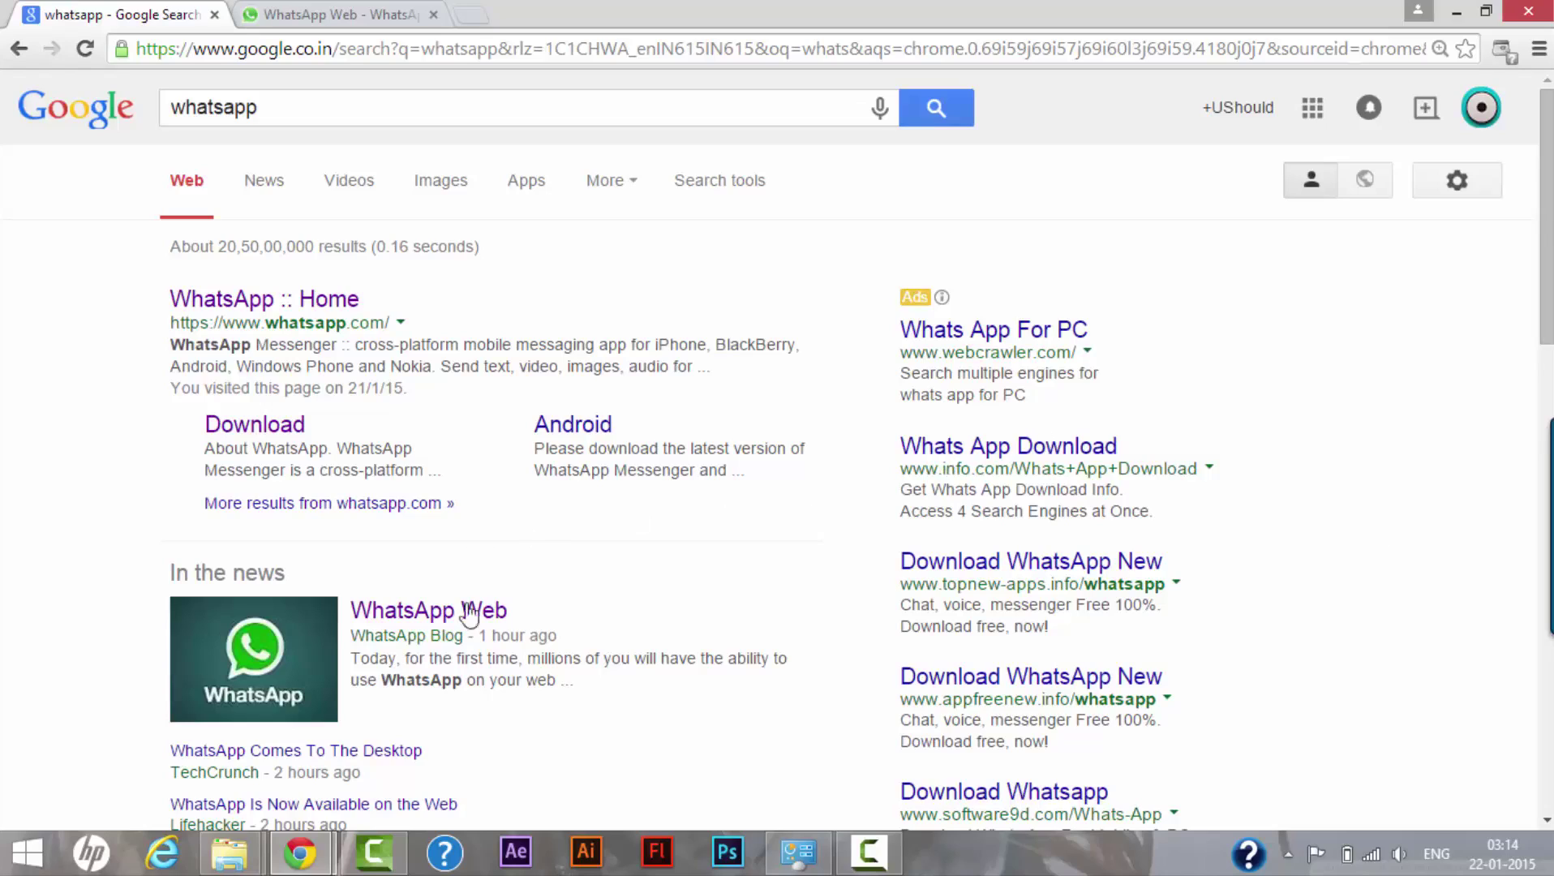
# Step: Open the 'WhatsApp Web' news result from Google's 'whatsapp' results in a new tab
pyautogui.click(437, 628)
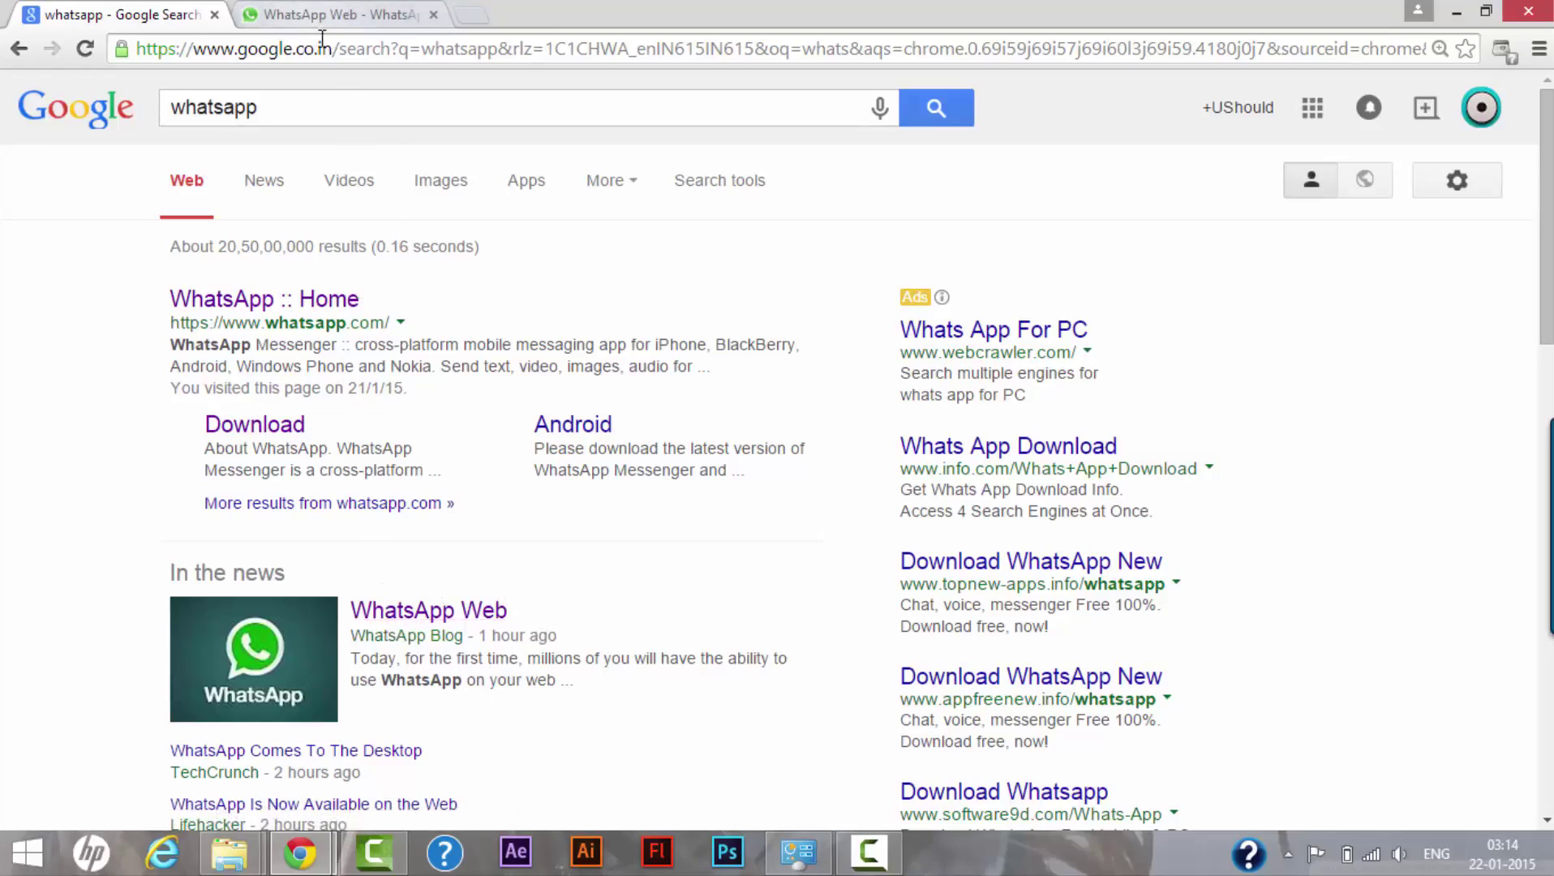
# Step: Switch to the tab with the WhatsApp Web blog announcement
pyautogui.click(347, 15)
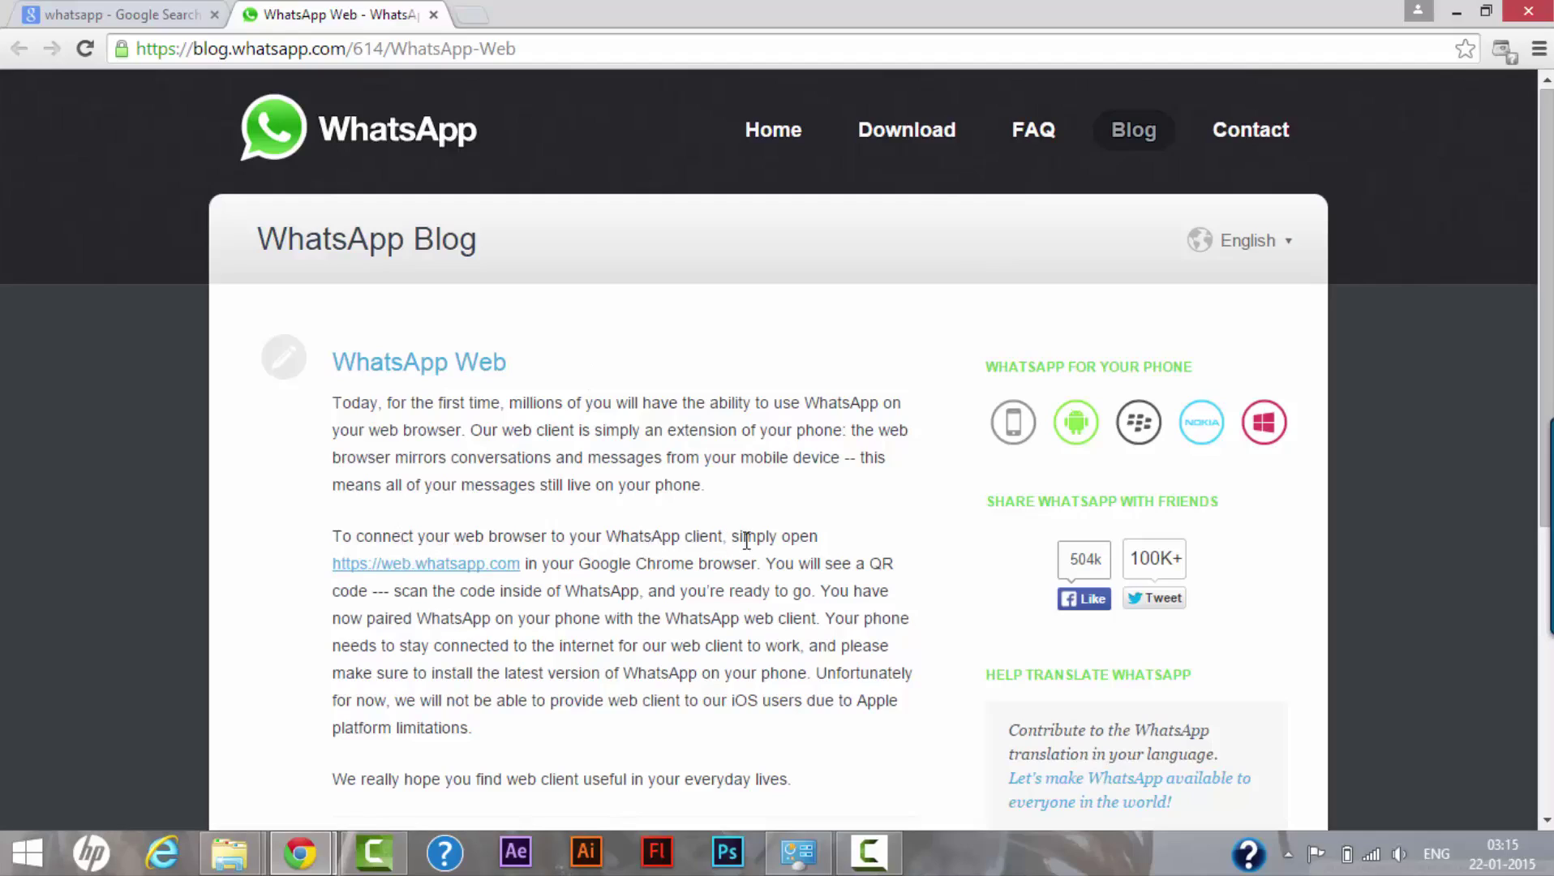
# Step: Follow the post's web.whatsapp.com link and pair the phone by scanning the QR code
pyautogui.click(467, 572)
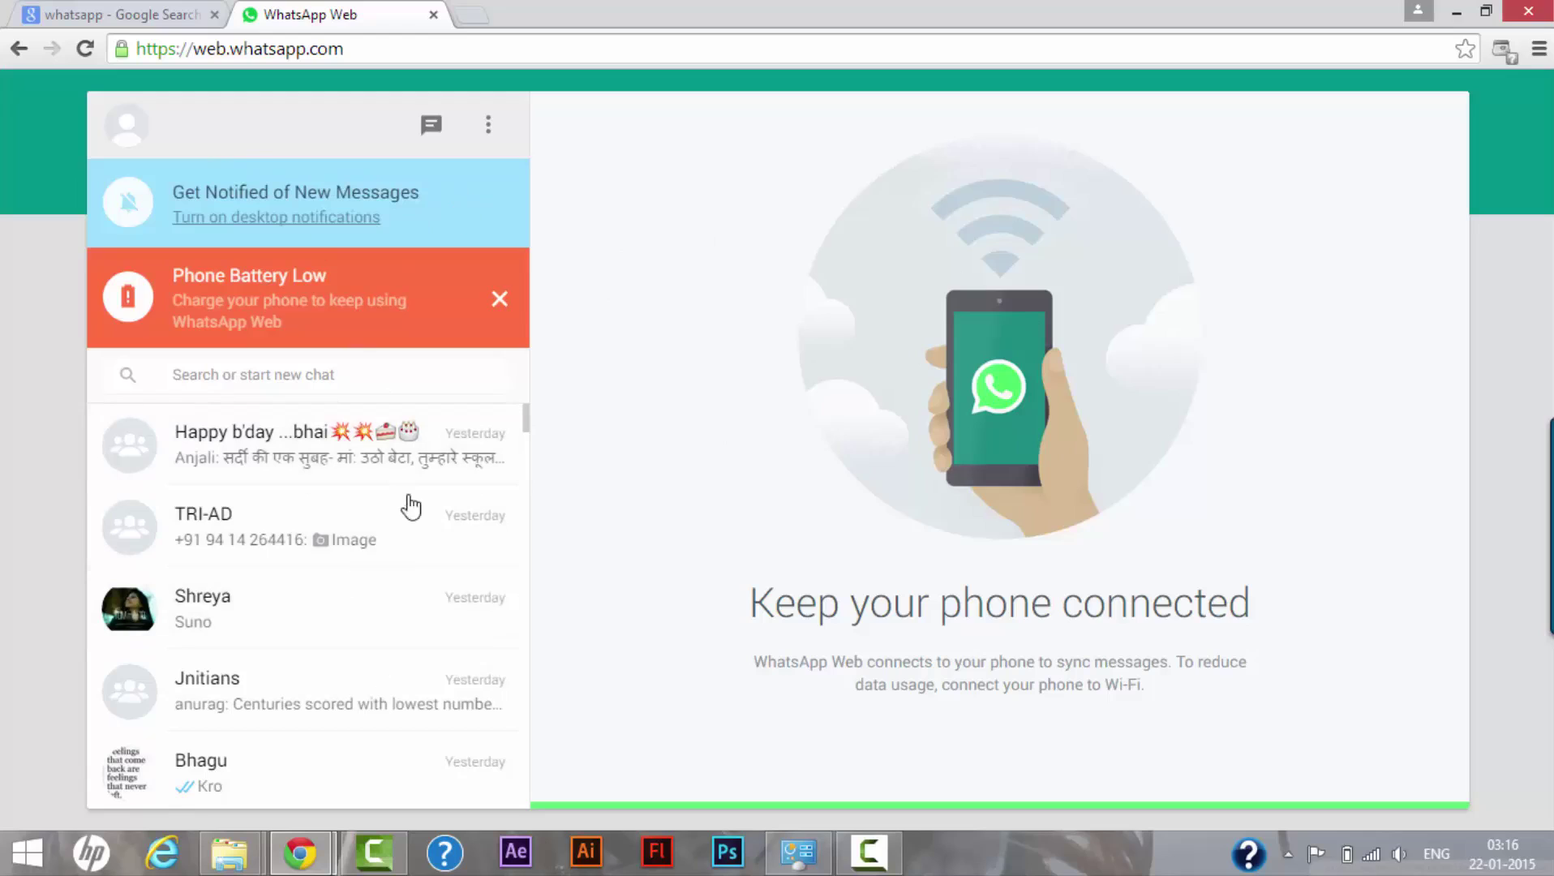
pyautogui.moveTo(530, 432)
pyautogui.mouseDown()
pyautogui.moveTo(539, 673)
pyautogui.moveTo(533, 415)
pyautogui.mouseUp()
# Step: Turn on and allow desktop notifications, then close the Phone Battery Low banner
pyautogui.click(259, 223)
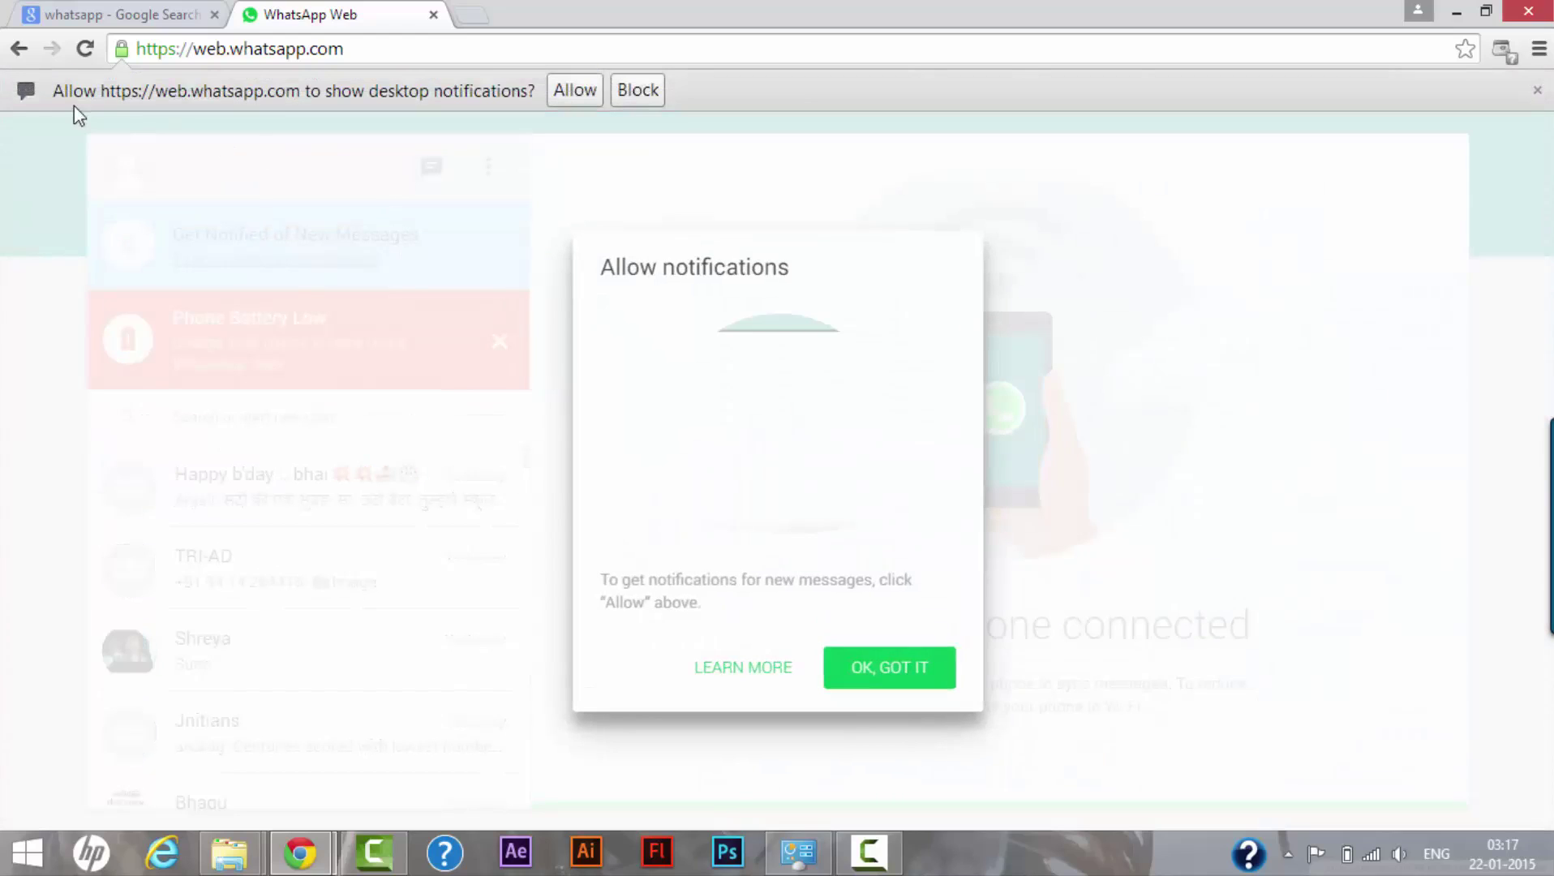
pyautogui.click(576, 94)
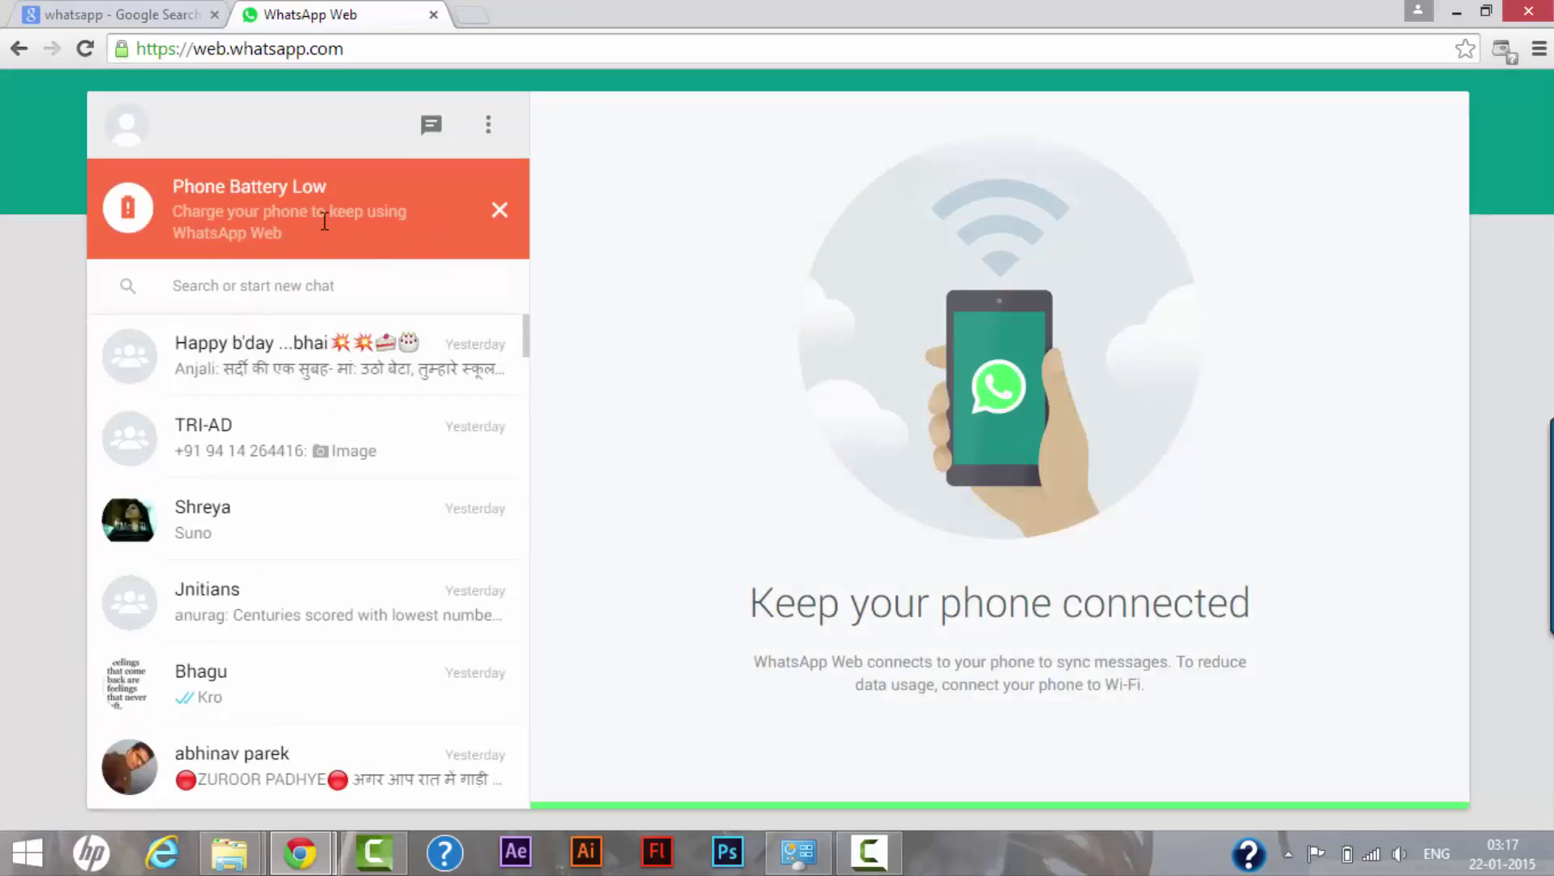
pyautogui.click(499, 211)
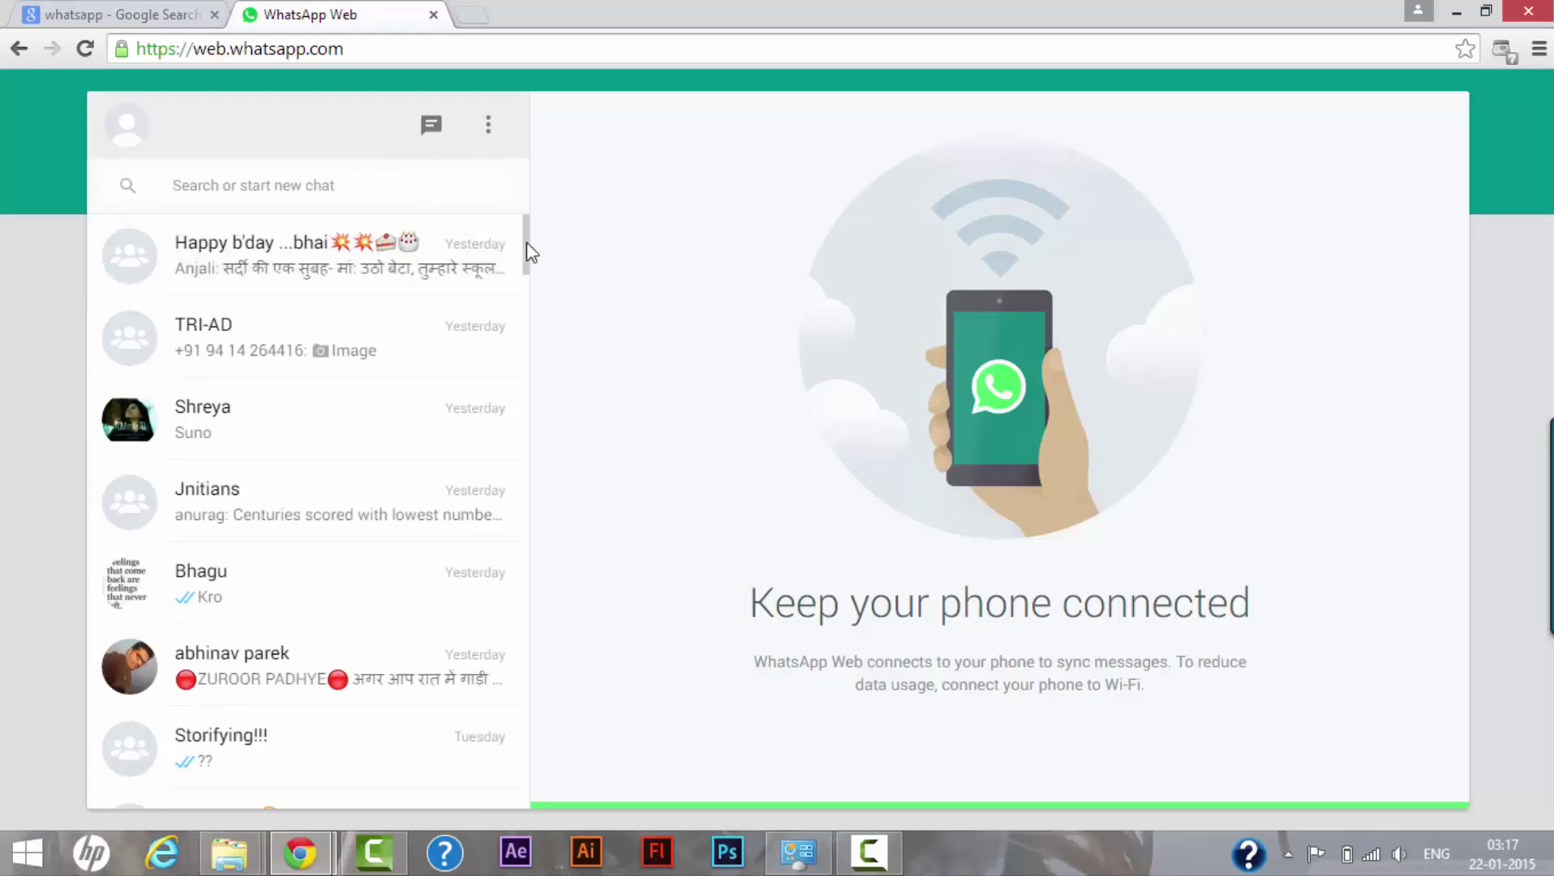
pyautogui.moveTo(527, 242)
pyautogui.mouseDown()
pyautogui.moveTo(528, 776)
pyautogui.moveTo(530, 297)
pyautogui.moveTo(477, 152)
pyautogui.mouseUp()
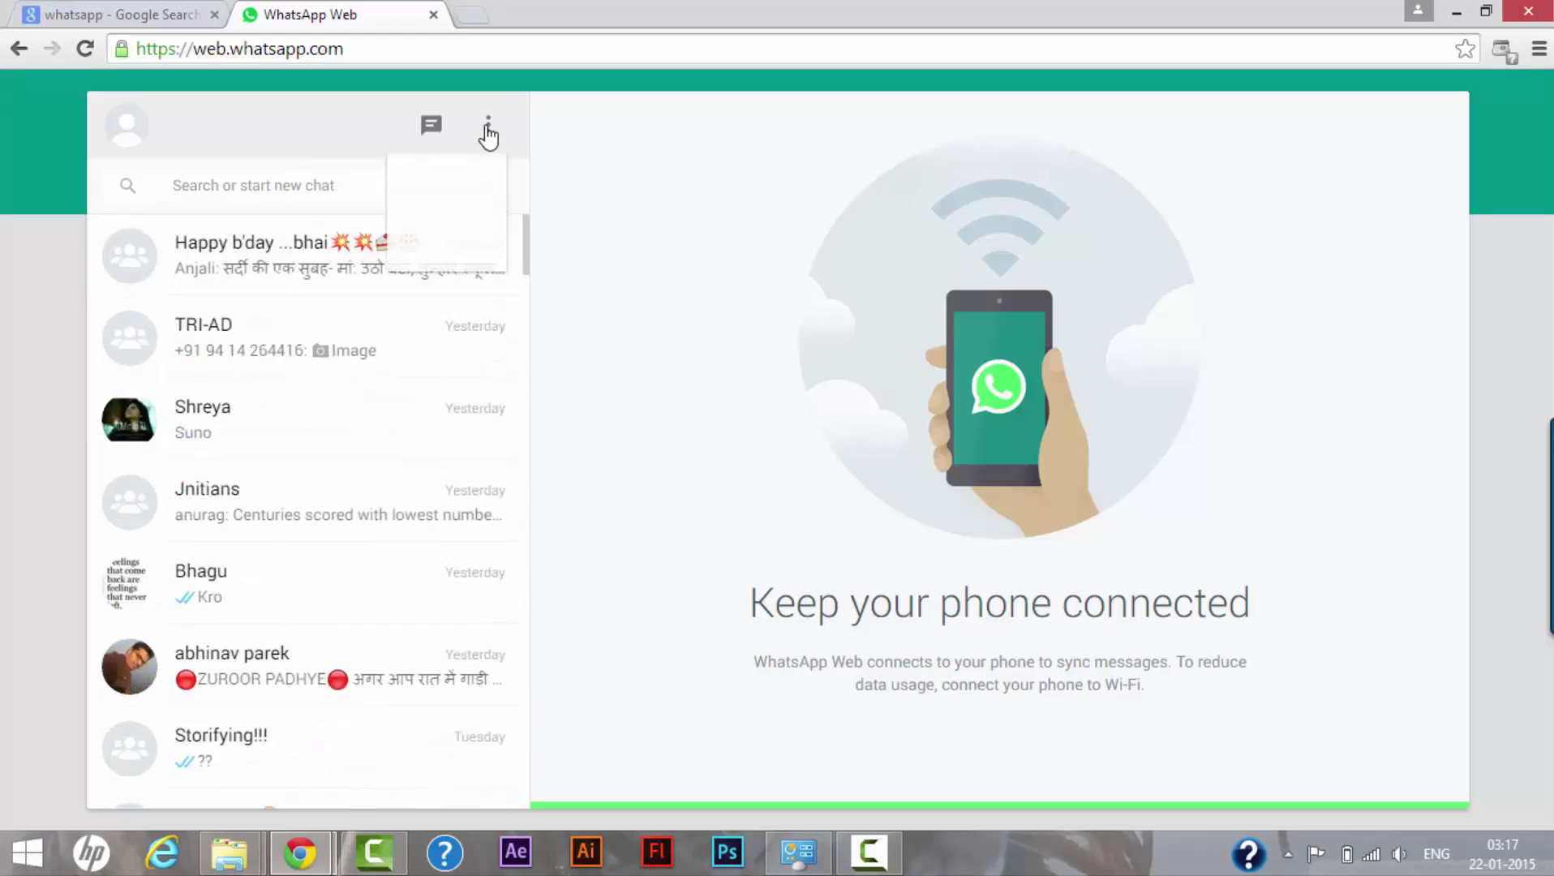
pyautogui.click(486, 126)
pyautogui.click(410, 198)
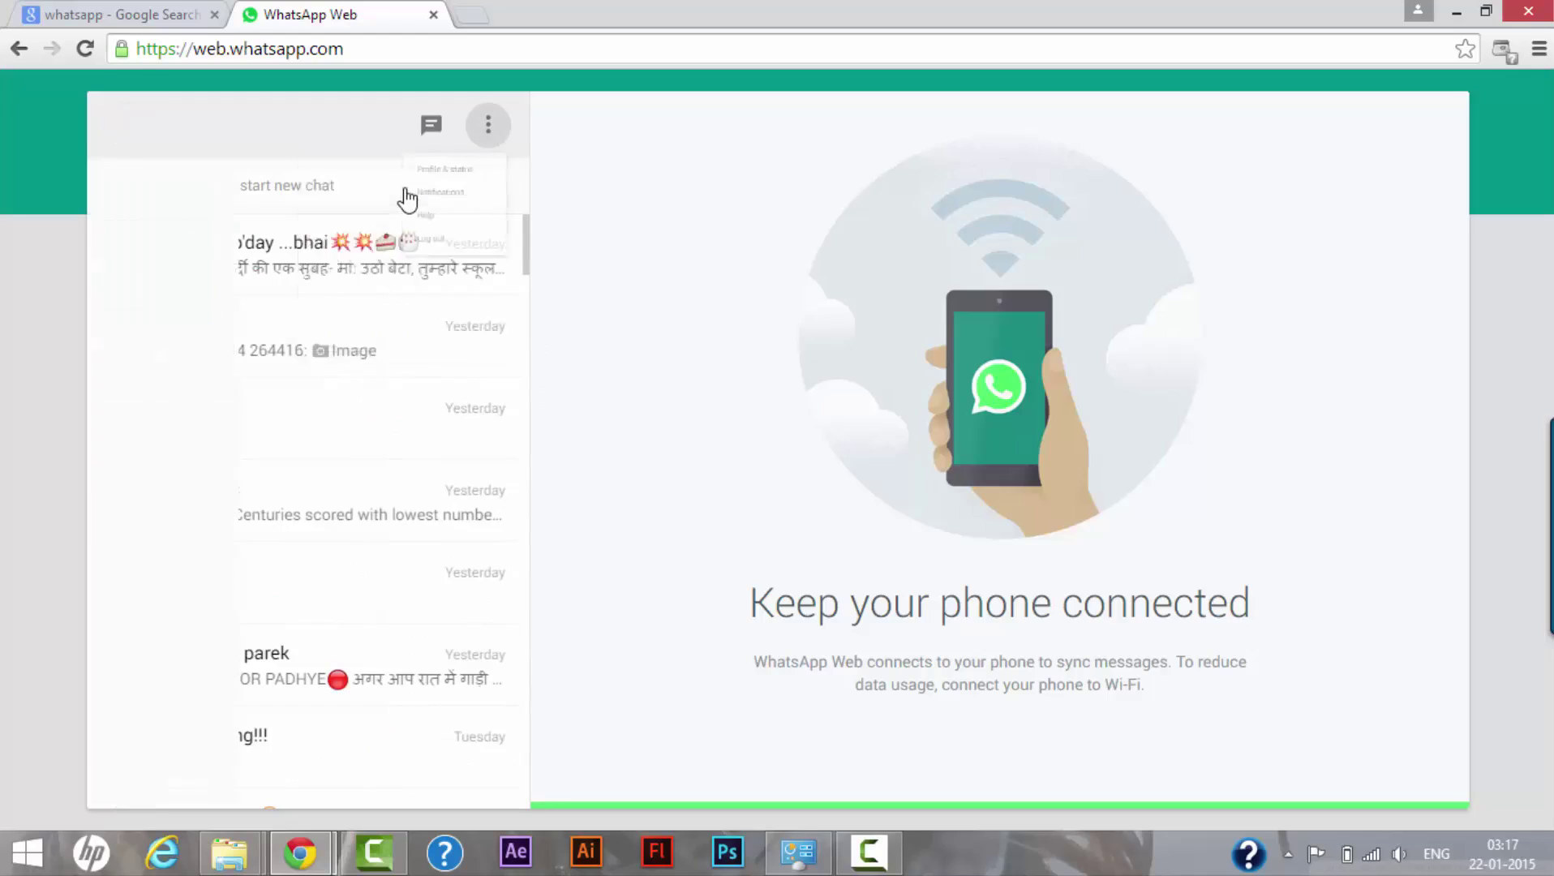
pyautogui.click(124, 132)
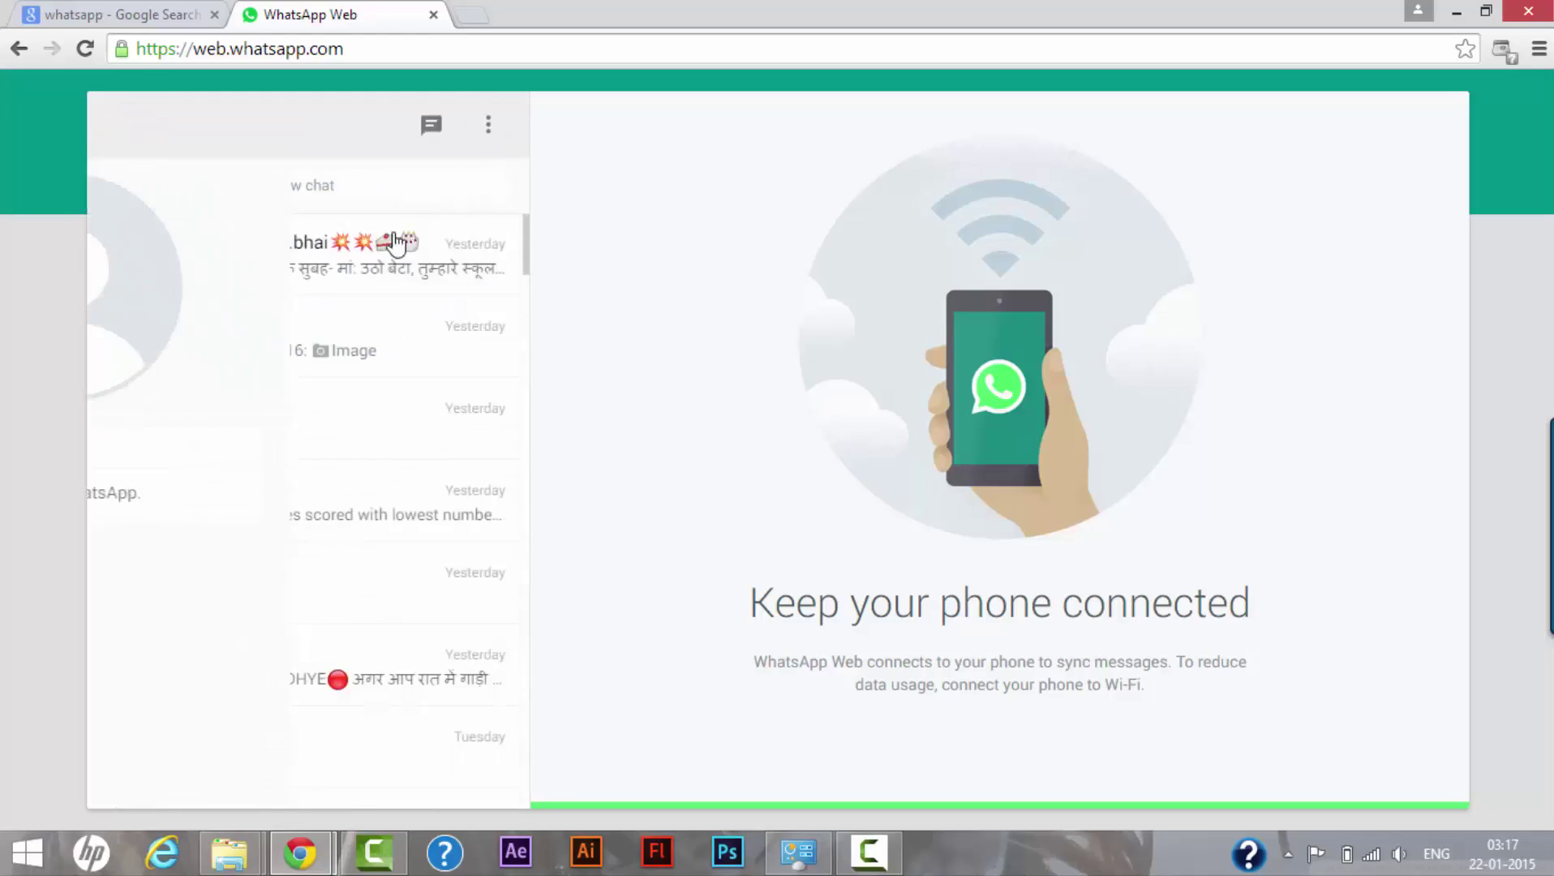
pyautogui.click(492, 133)
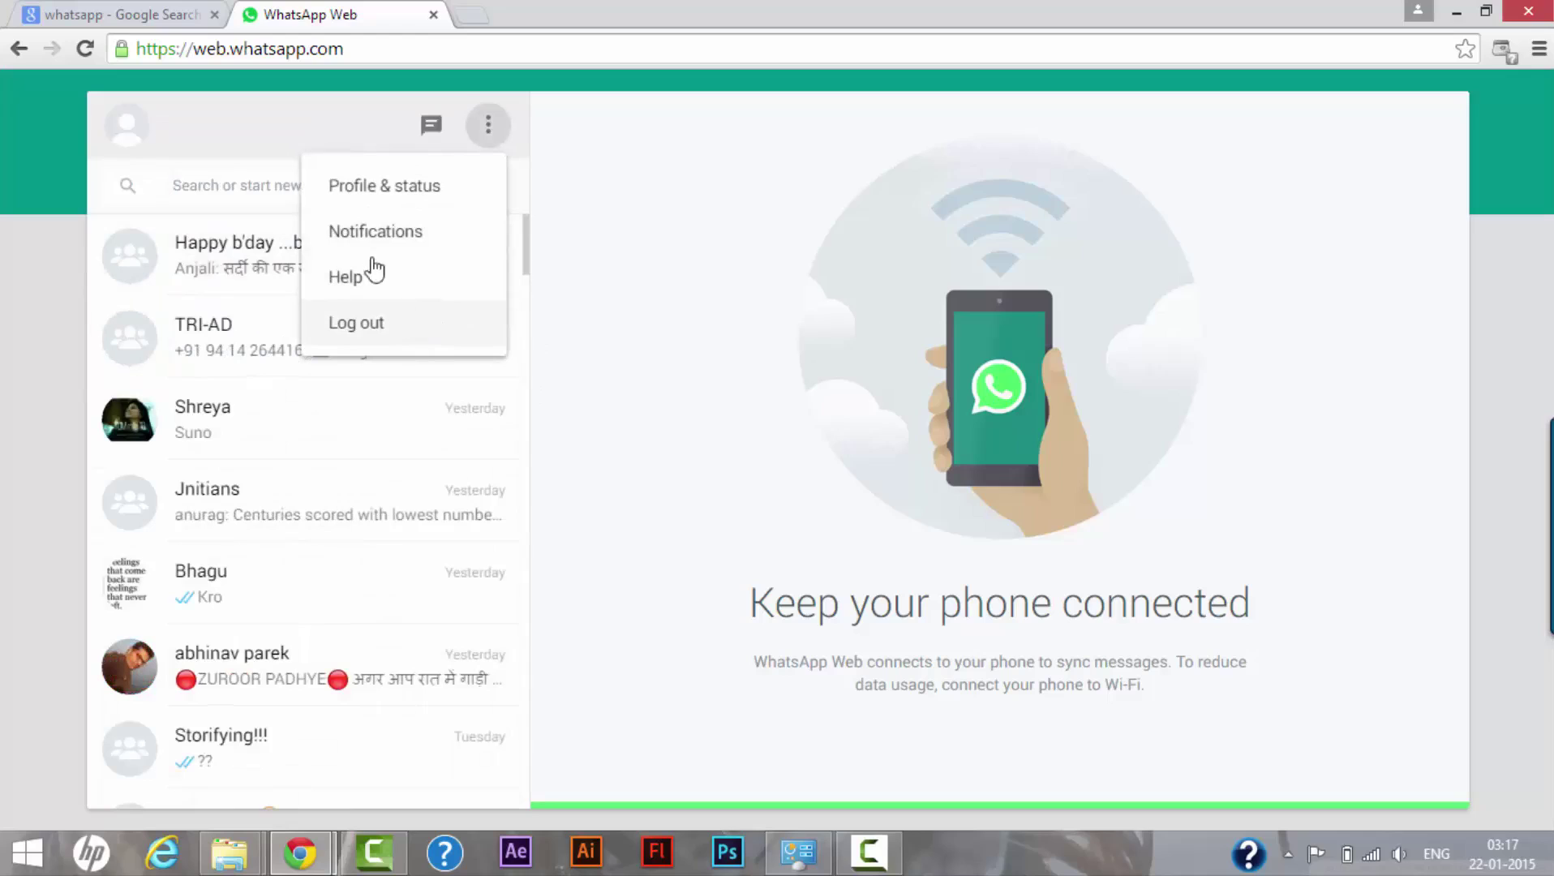
pyautogui.click(129, 146)
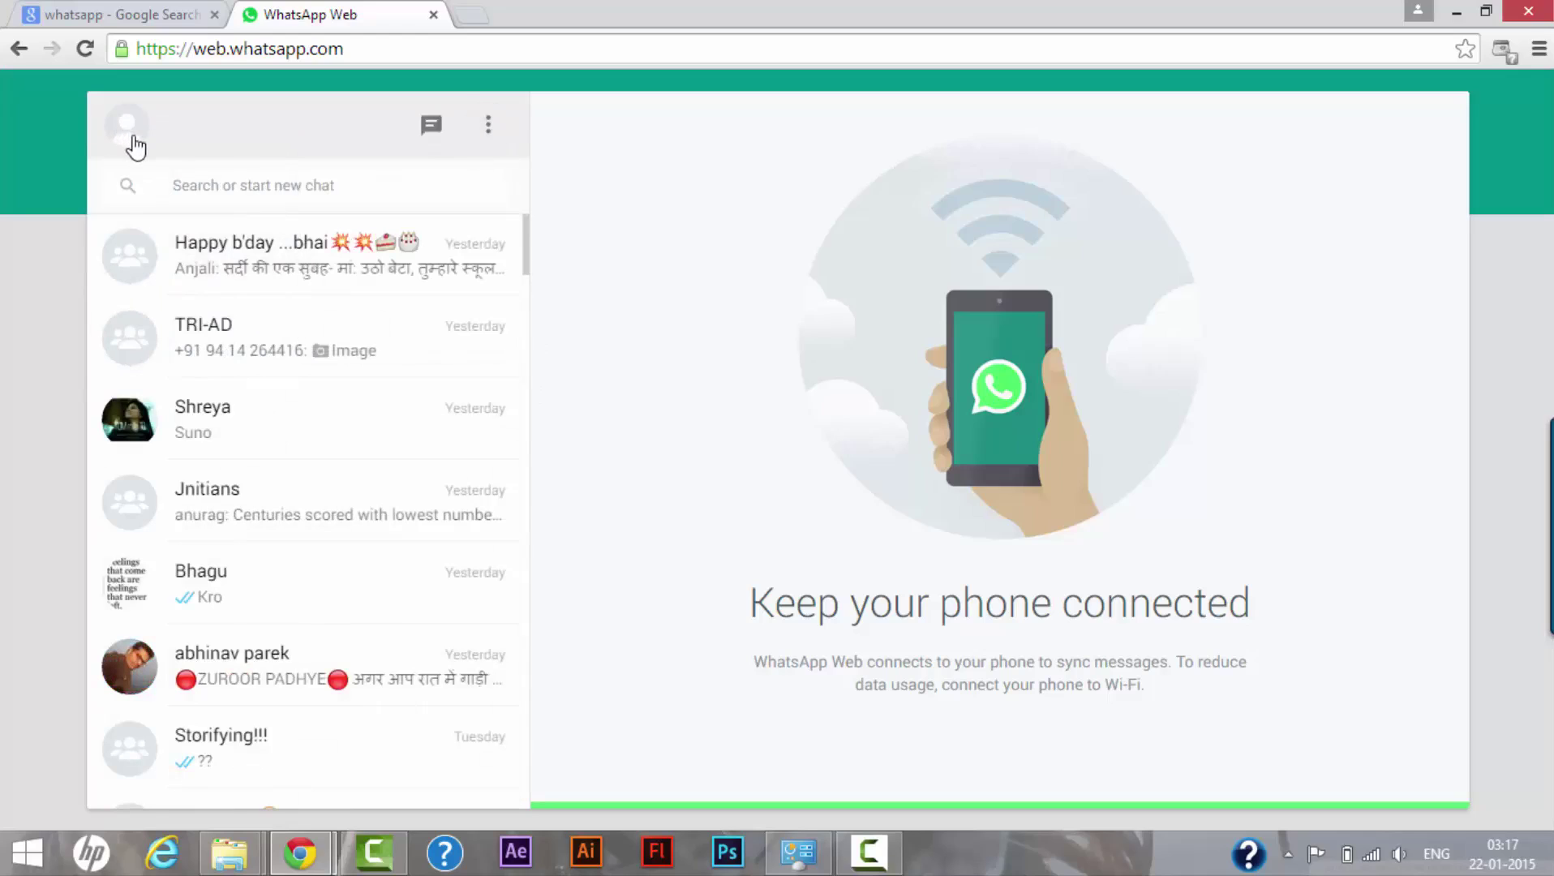
pyautogui.click(129, 143)
pyautogui.click(125, 133)
pyautogui.click(433, 131)
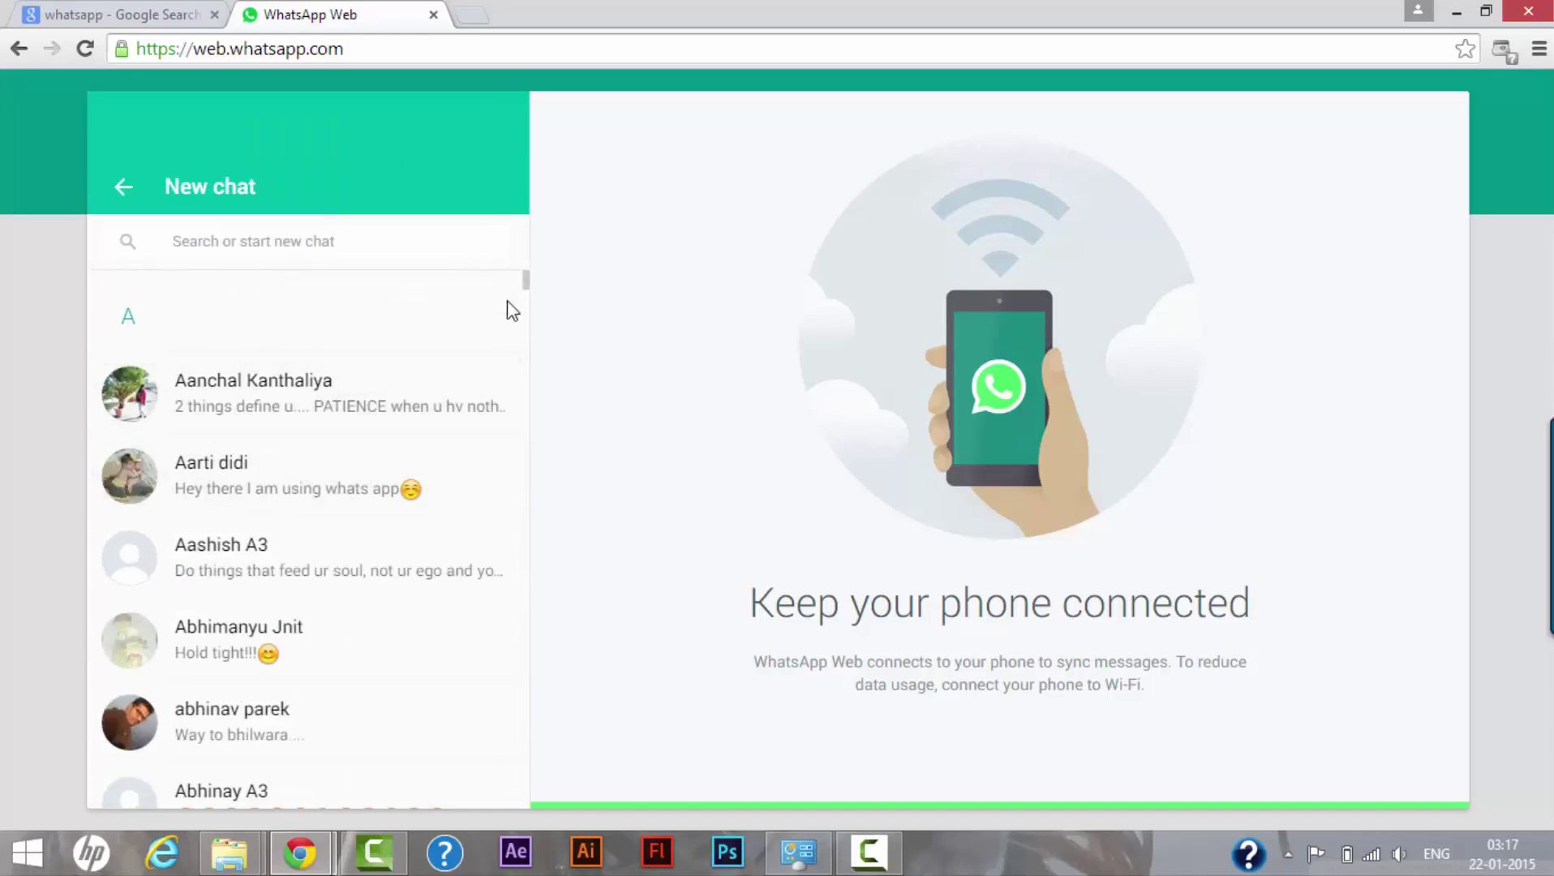
pyautogui.moveTo(527, 291)
pyautogui.mouseDown()
pyautogui.moveTo(526, 779)
pyautogui.moveTo(535, 283)
pyautogui.mouseUp()
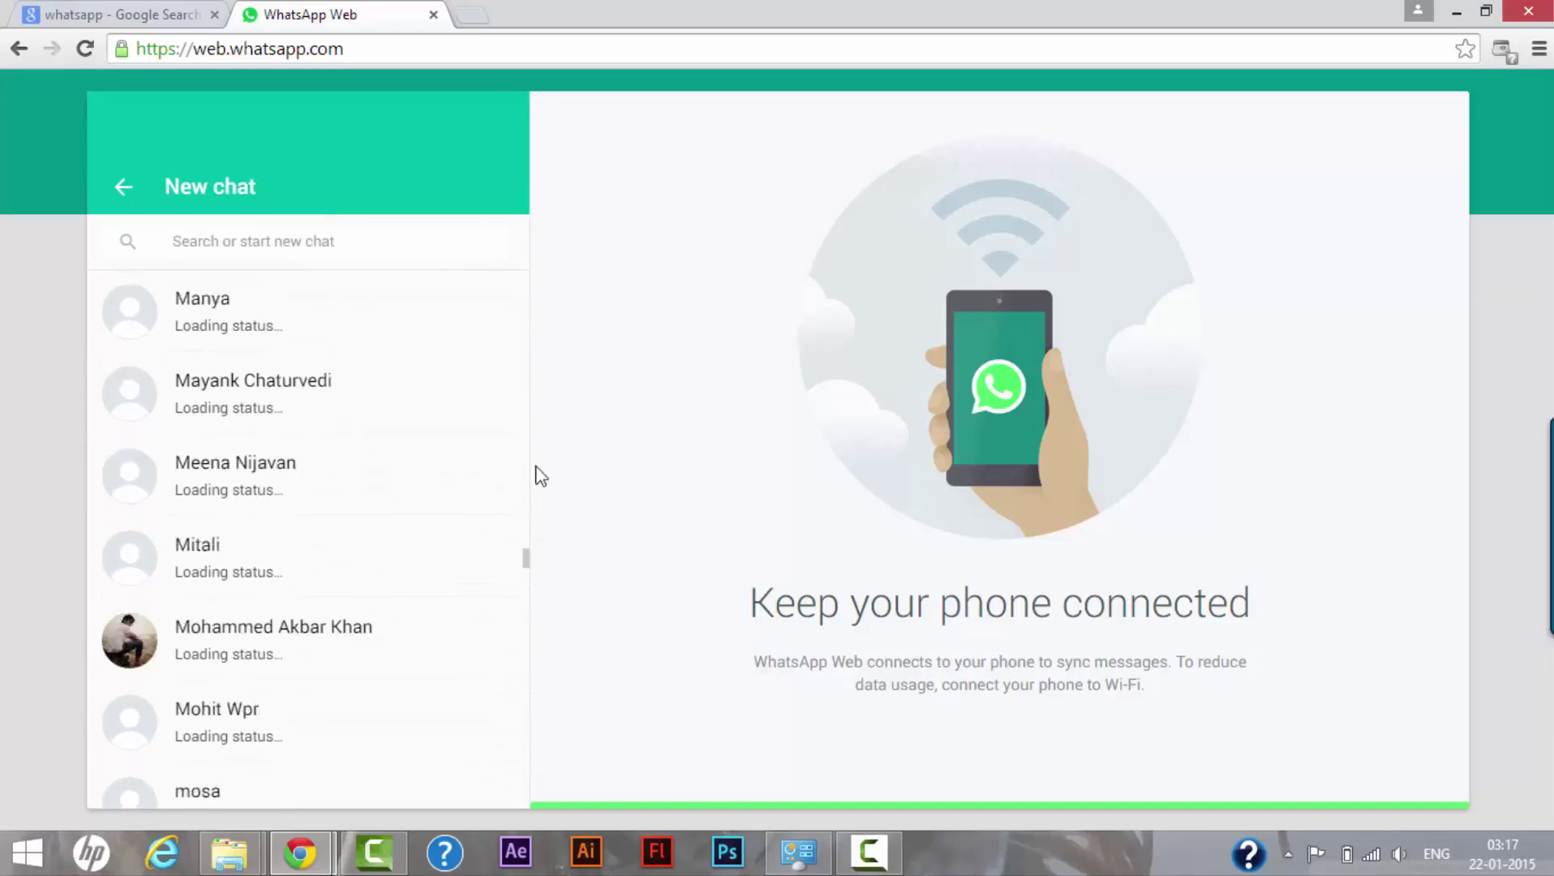
pyautogui.click(120, 190)
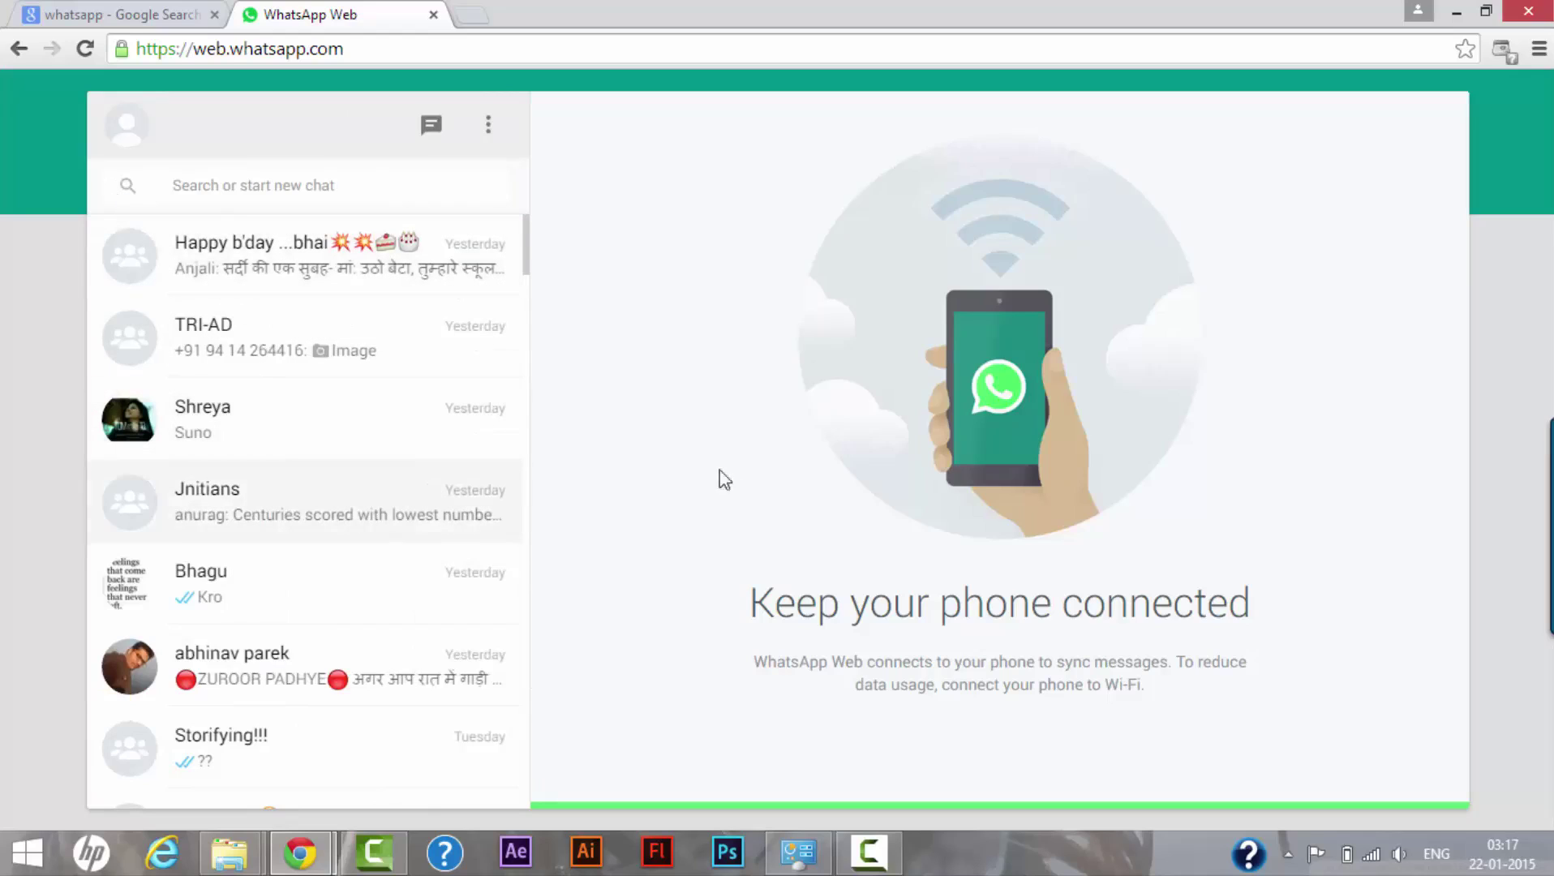
# Step: Open Shreya's chat, whose last message was 'Suno', and send 'Hello There'
pyautogui.click(238, 186)
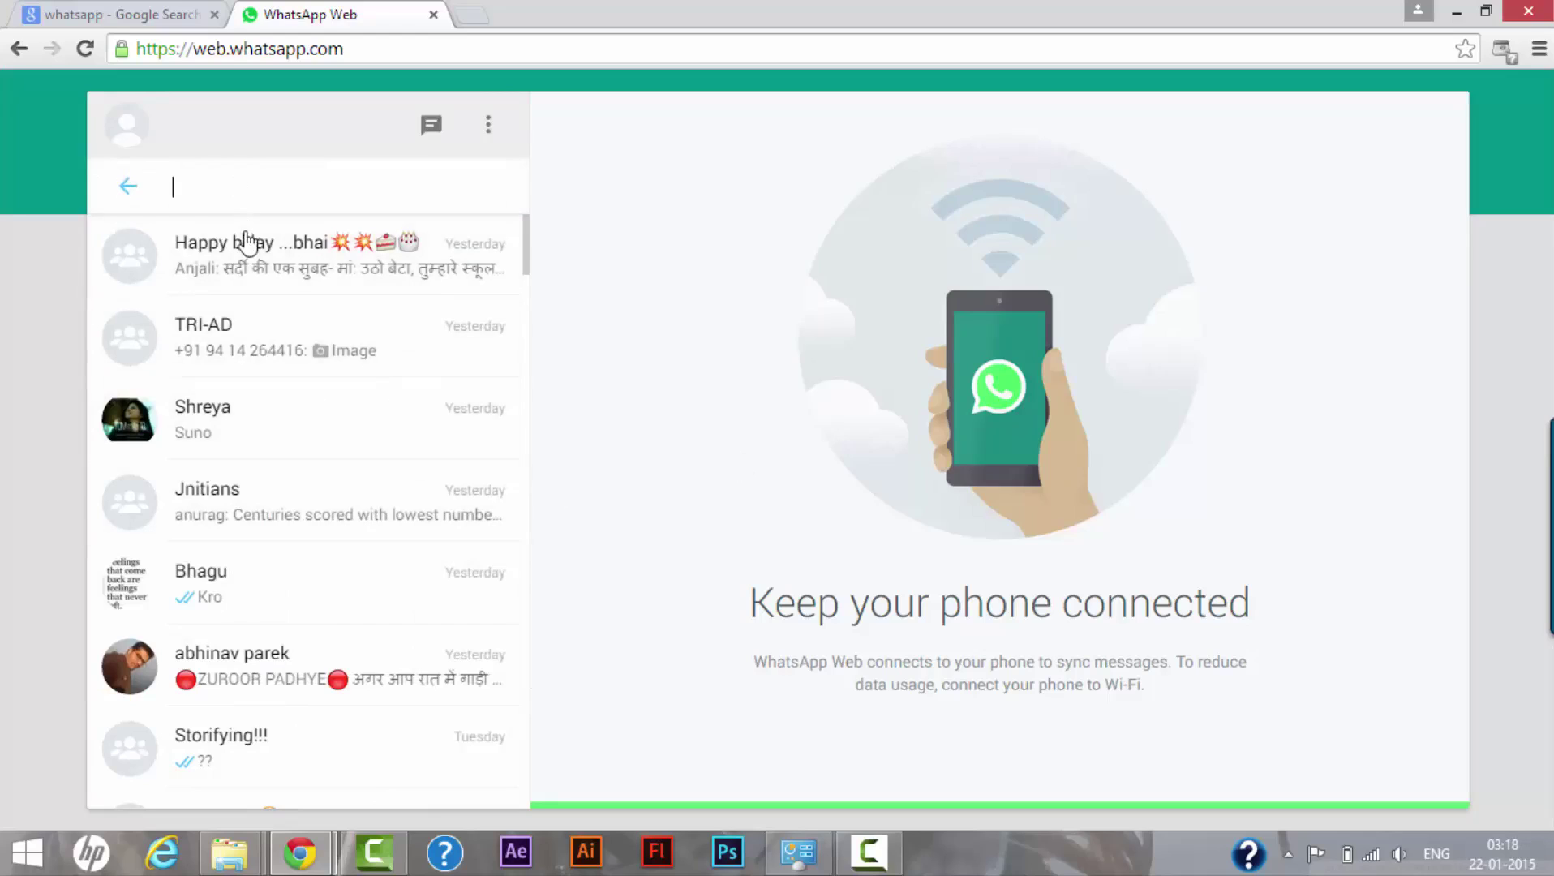
pyautogui.scroll(-2, 259, 613)
pyautogui.scroll(-3, 260, 612)
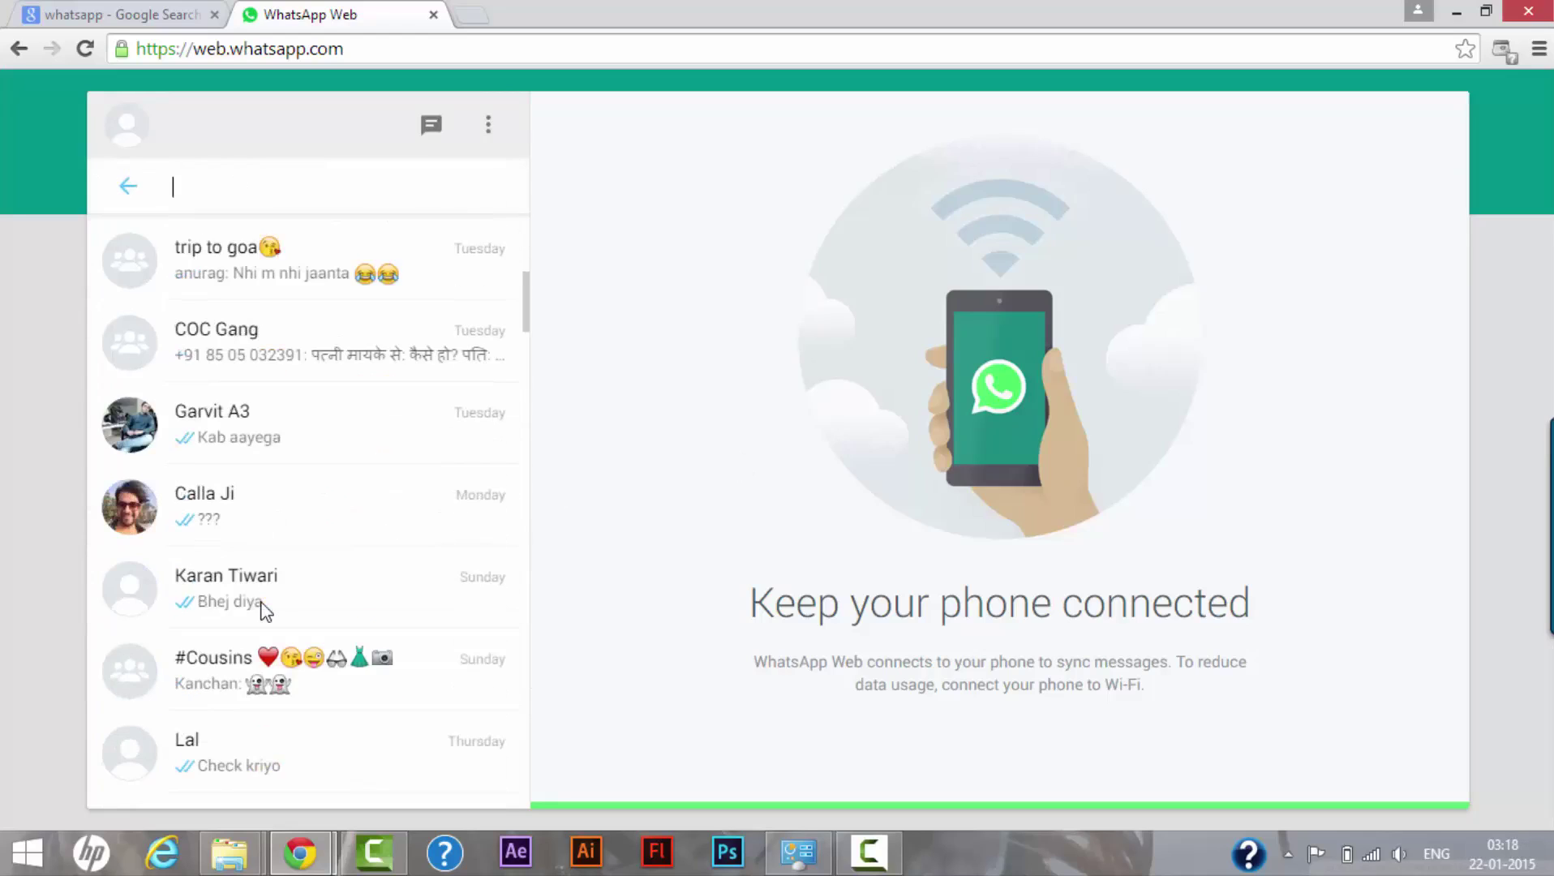
pyautogui.scroll(-1, 259, 612)
pyautogui.scroll(-1, 260, 612)
pyautogui.scroll(-2, 260, 612)
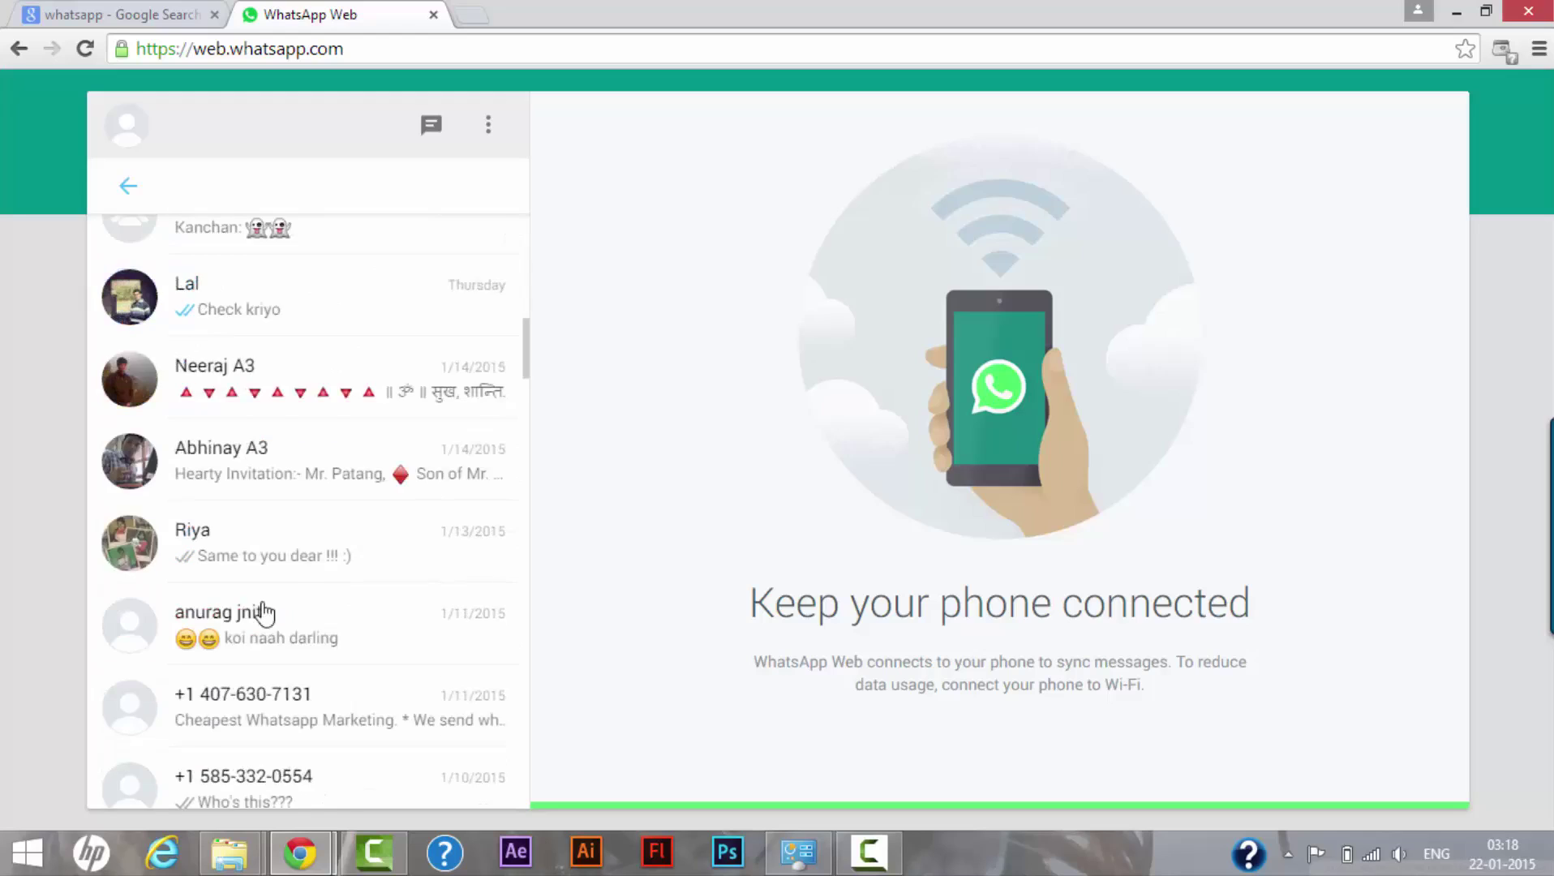
pyautogui.scroll(-3, 262, 610)
pyautogui.scroll(5, 277, 575)
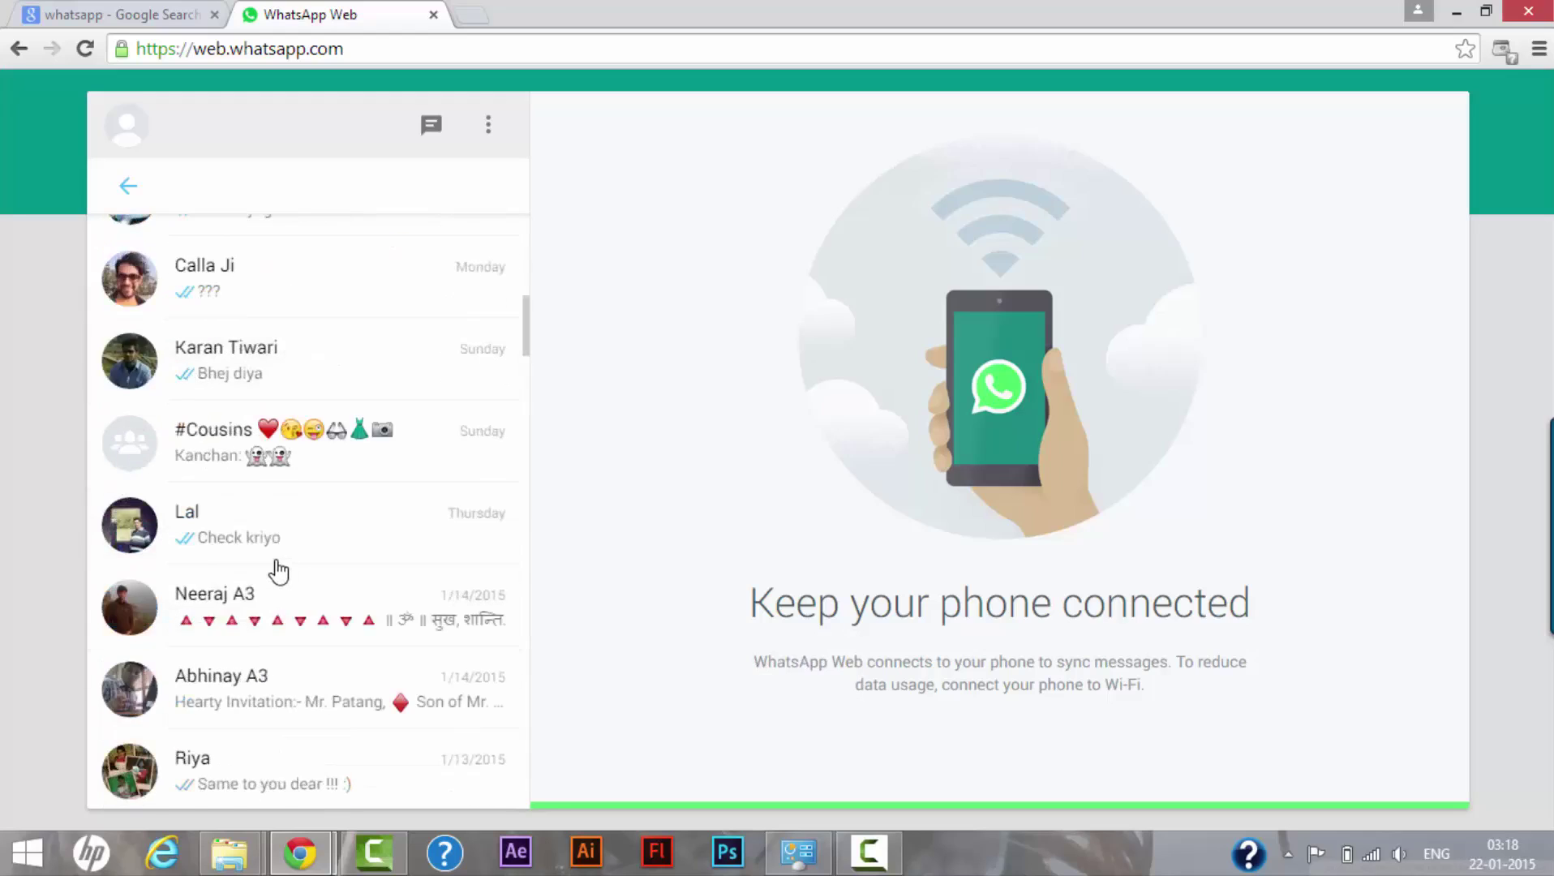
pyautogui.scroll(5, 281, 541)
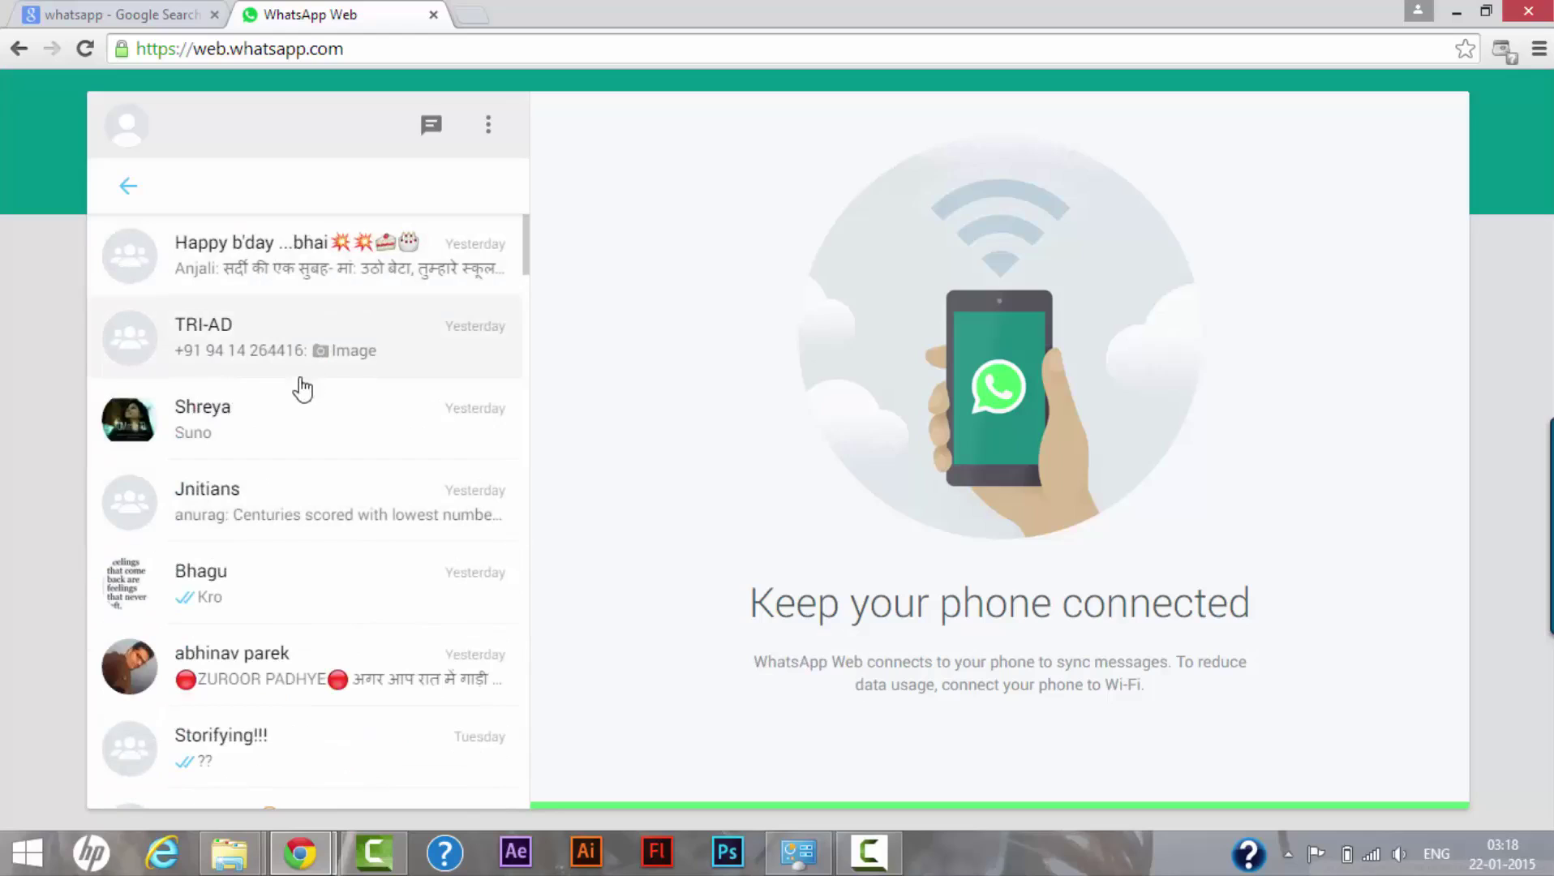
pyautogui.click(298, 425)
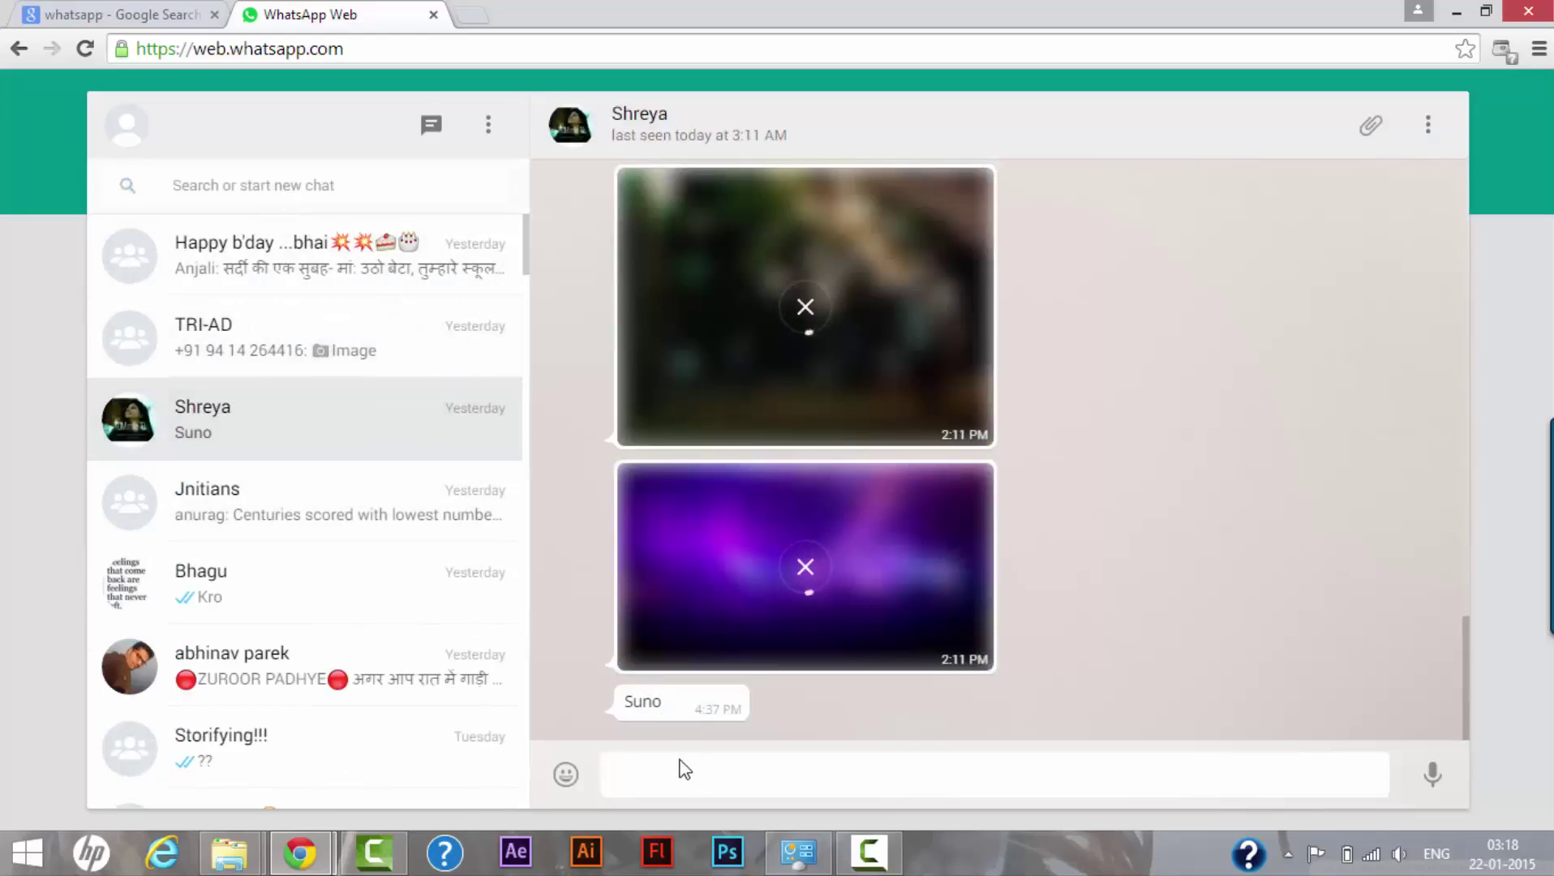
pyautogui.write('Hello')
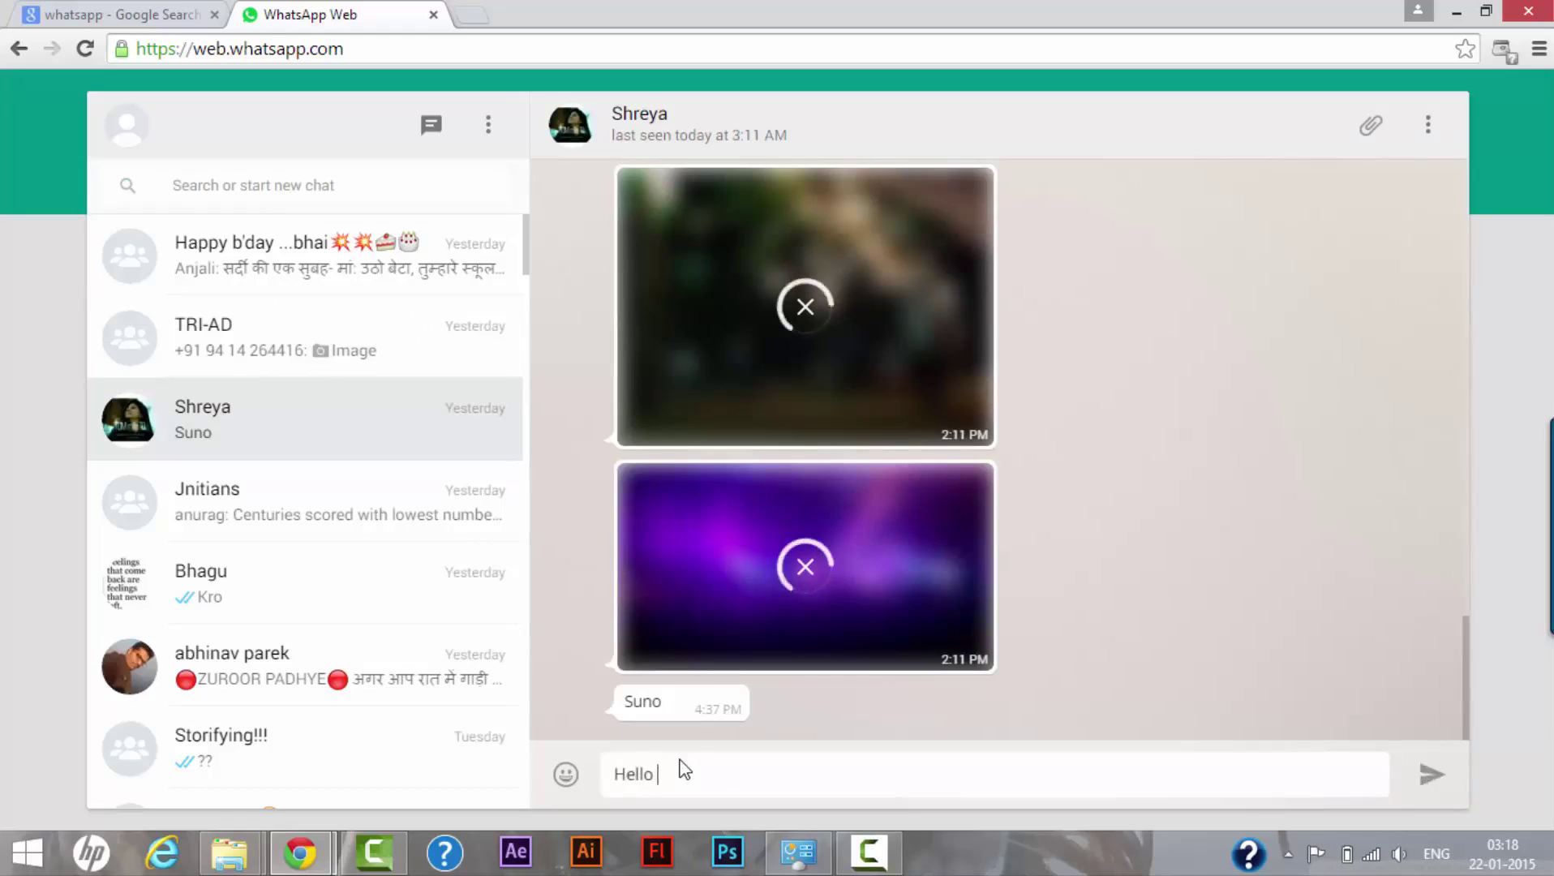
pyautogui.write(' There')
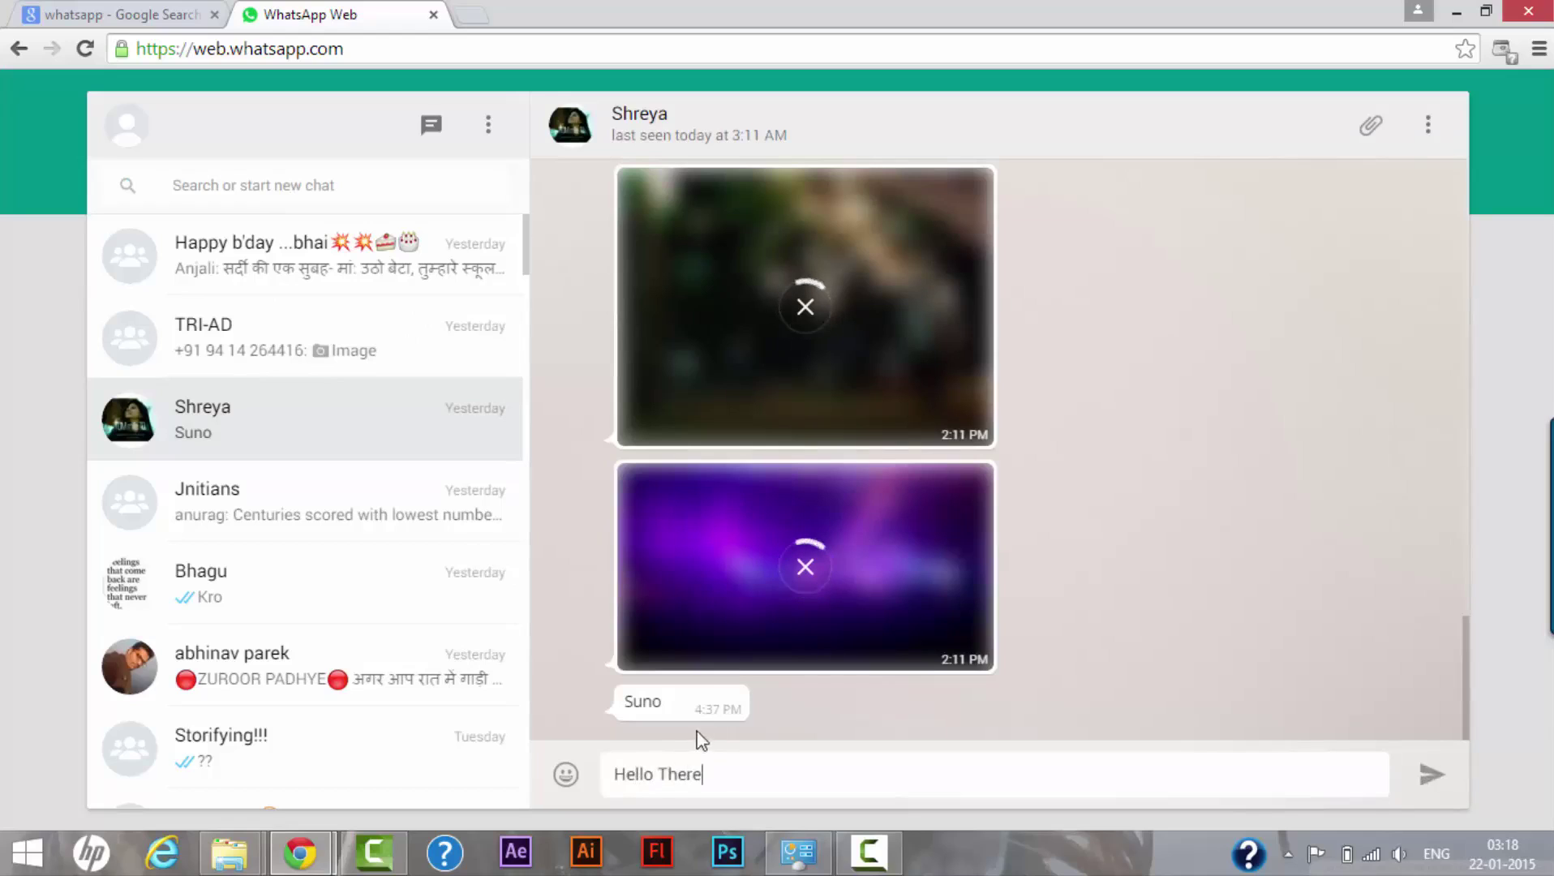
pyautogui.click(1433, 777)
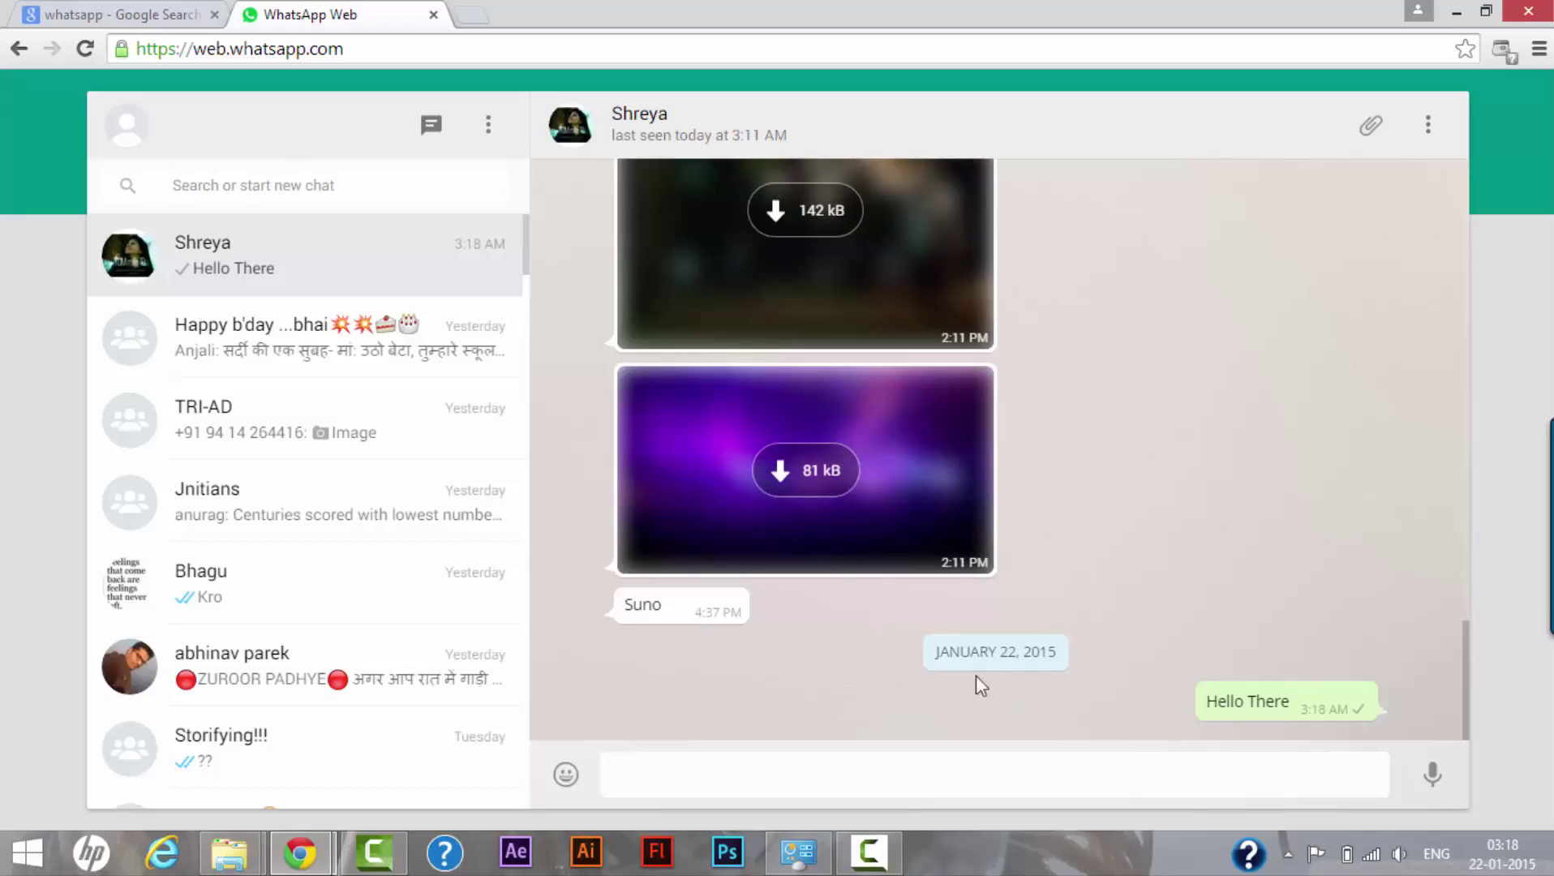
# Step: Look through the attach and chat options menus, then star the WhatsApp Web page as a bookmark
pyautogui.click(1369, 129)
pyautogui.click(1372, 139)
pyautogui.click(1428, 129)
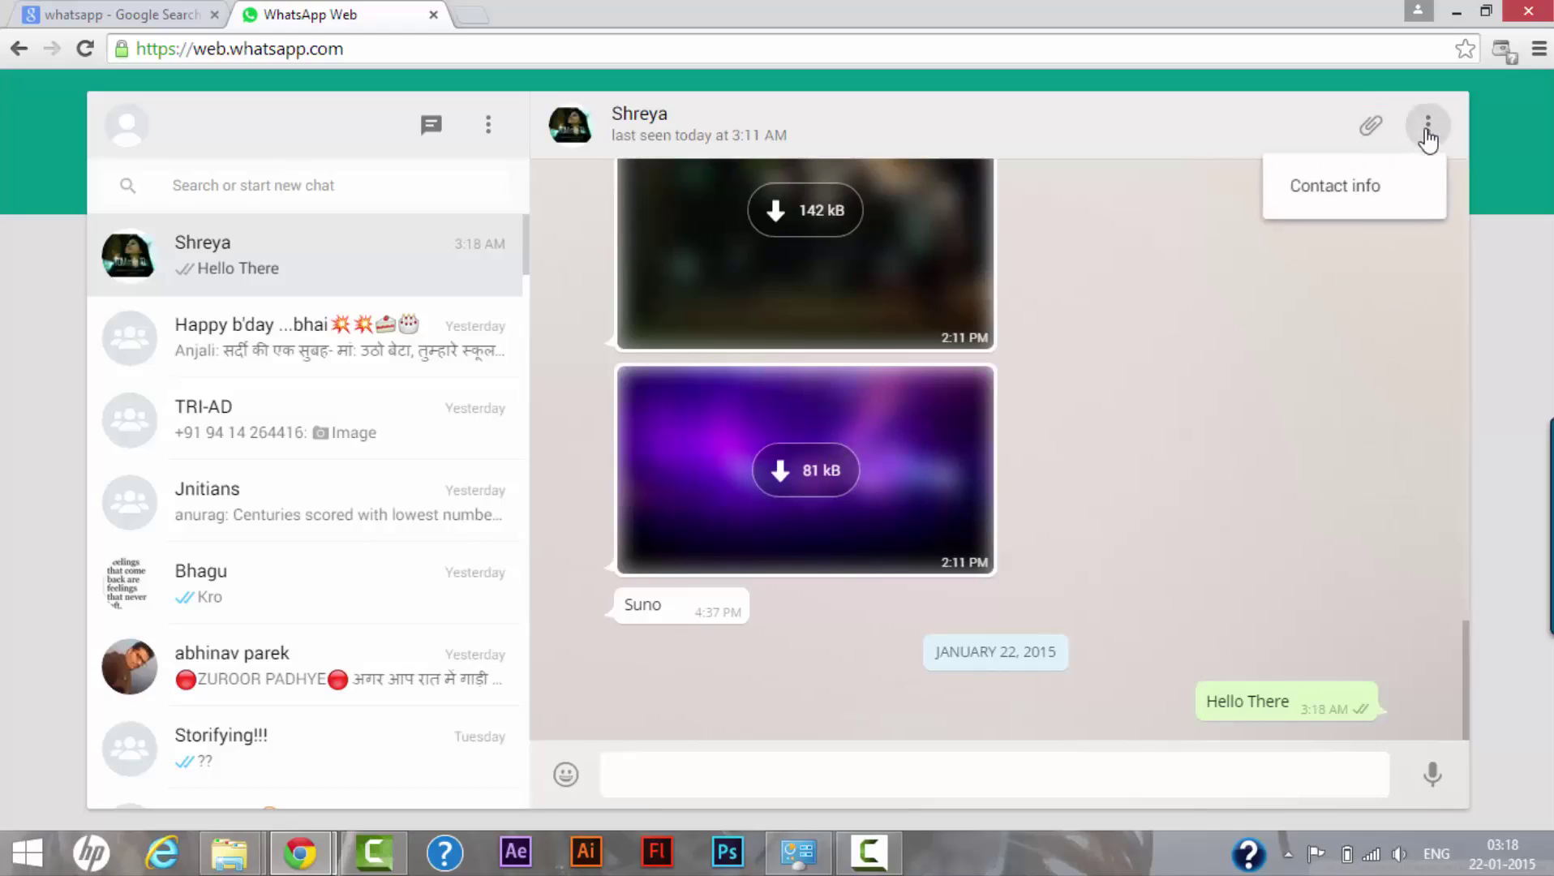
pyautogui.click(1428, 128)
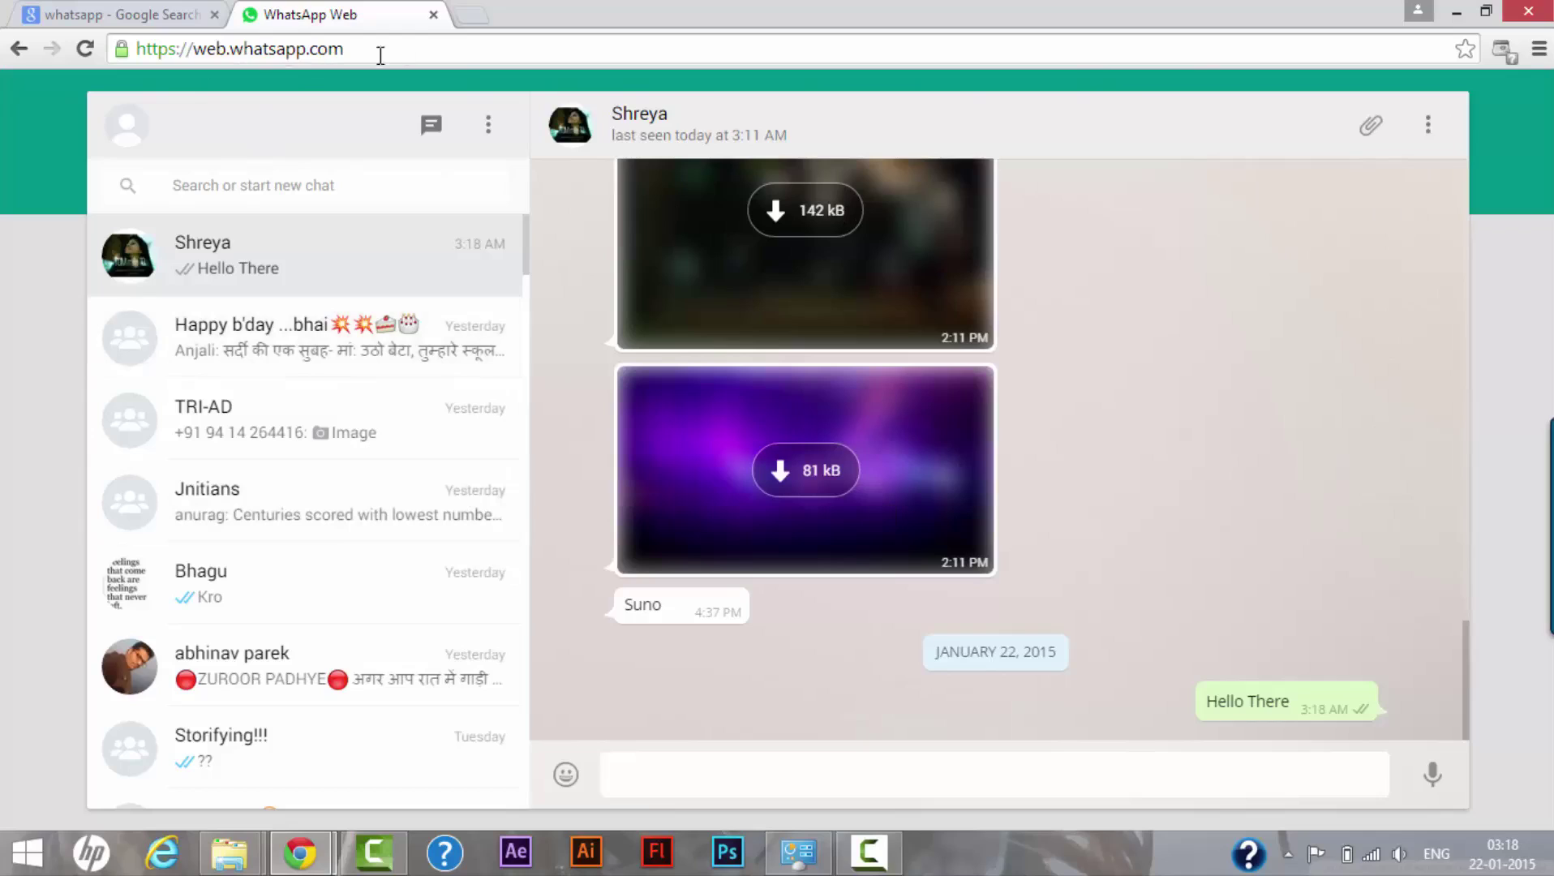
pyautogui.click(1467, 53)
pyautogui.click(1418, 209)
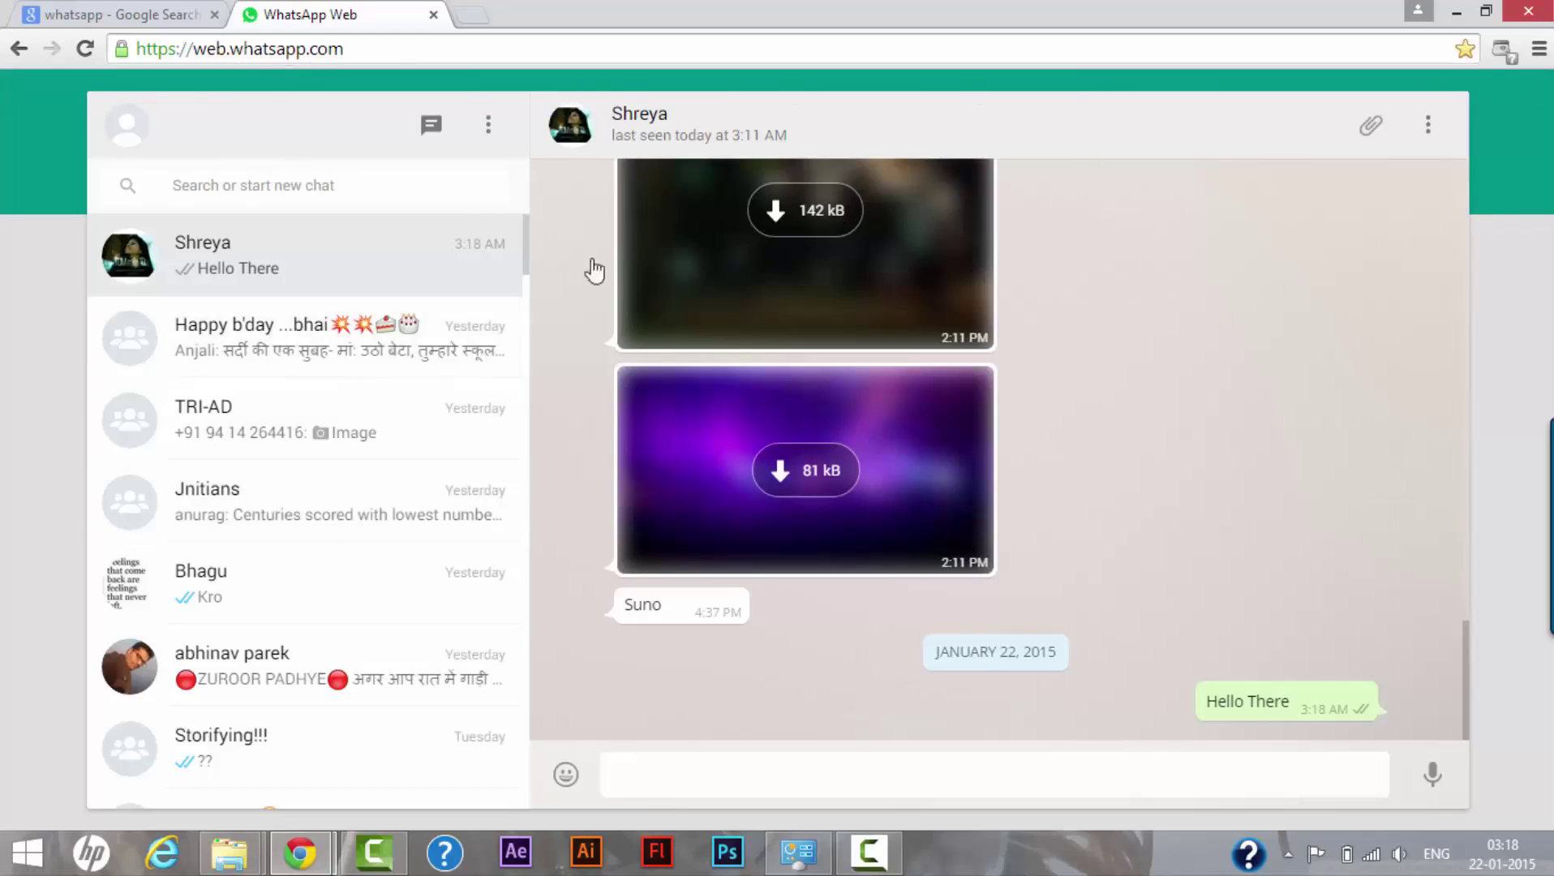